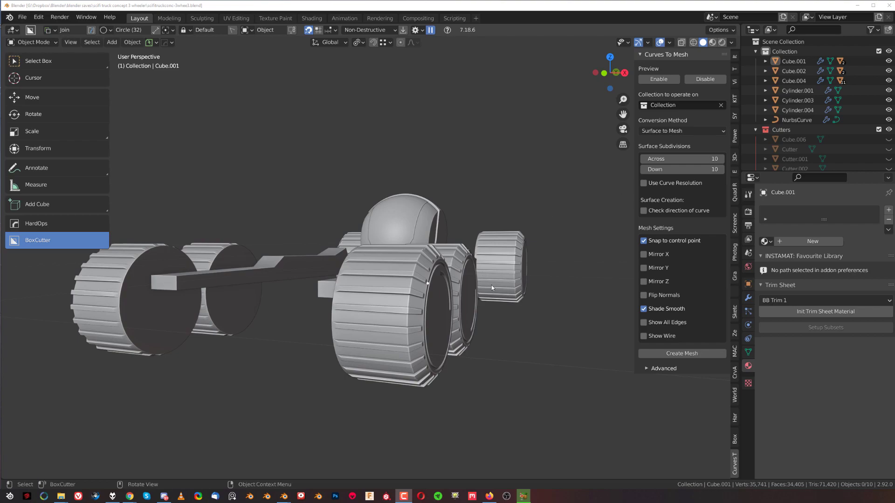
# Snap the 3D cursor to the centre of the large wheel nearest the viewer
pyautogui.moveTo(499, 267); pyautogui.dragTo(437, 205, button='middle')
pyautogui.scroll(6, 438, 207)
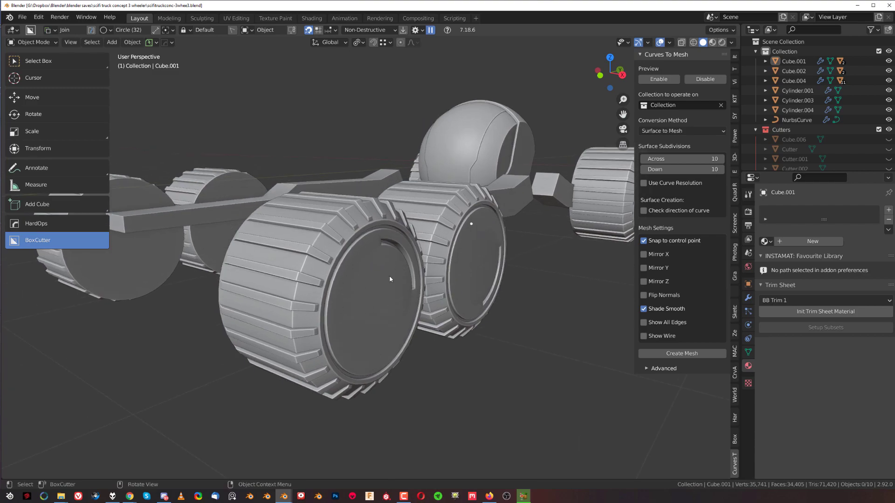
pyautogui.scroll(2, 390, 279)
pyautogui.scroll(-4, 425, 295)
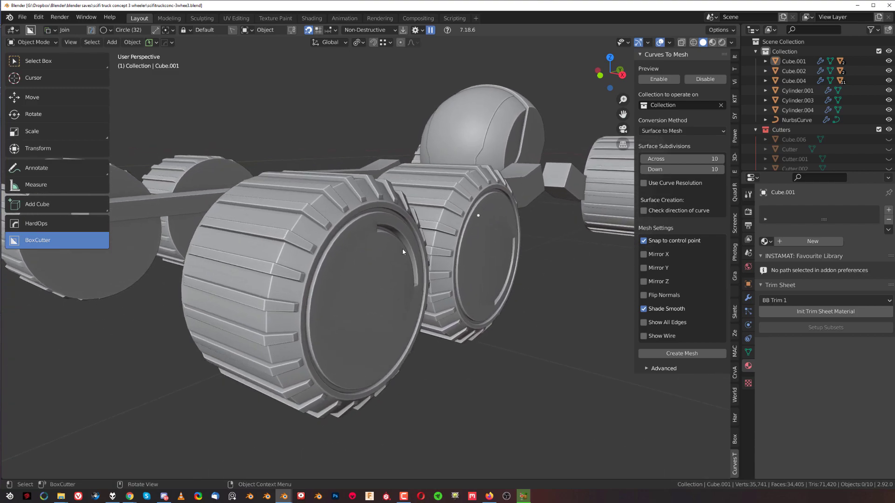
pyautogui.click(364, 287)
pyautogui.moveTo(364, 287)
pyautogui.mouseDown(button='middle')
pyautogui.moveTo(332, 298)
pyautogui.moveTo(362, 275)
pyautogui.mouseUp(button='middle')
pyautogui.hotkey('shift', 's')
pyautogui.click(264, 297)
pyautogui.scroll(3, 372, 273)
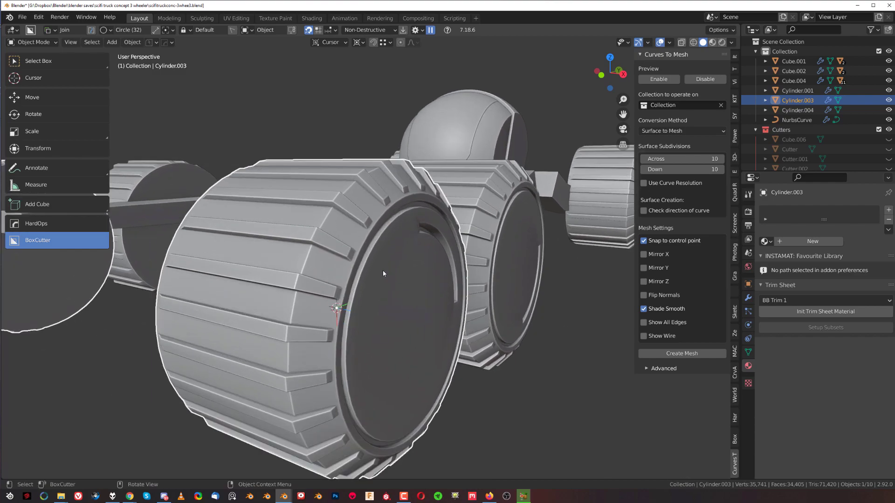
# Add a mesh cylinder at the wheel's centre and scale it to 0.213
pyautogui.hotkey('shift', 'a')
pyautogui.moveTo(361, 257)
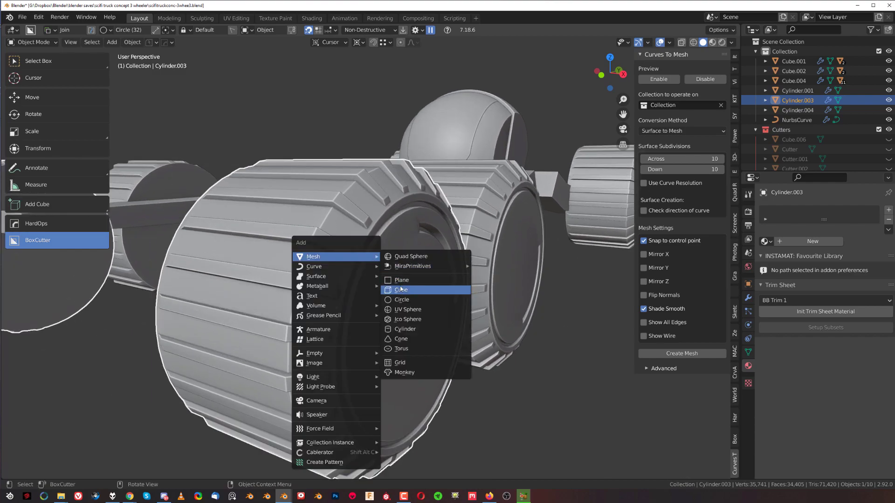
pyautogui.click(416, 328)
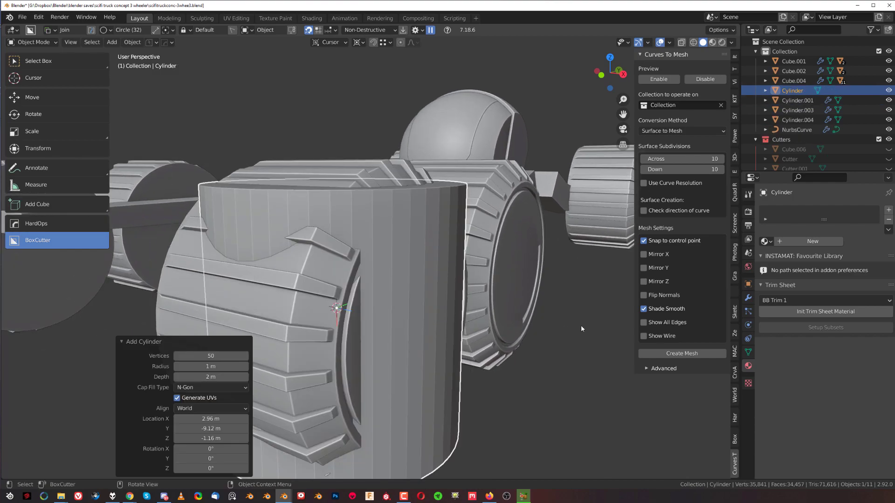
pyautogui.press('s')
pyautogui.click(391, 320)
# Snap the small cylinder onto the sloped outer face of the tyre tread so it aligns with that face
pyautogui.press('g')
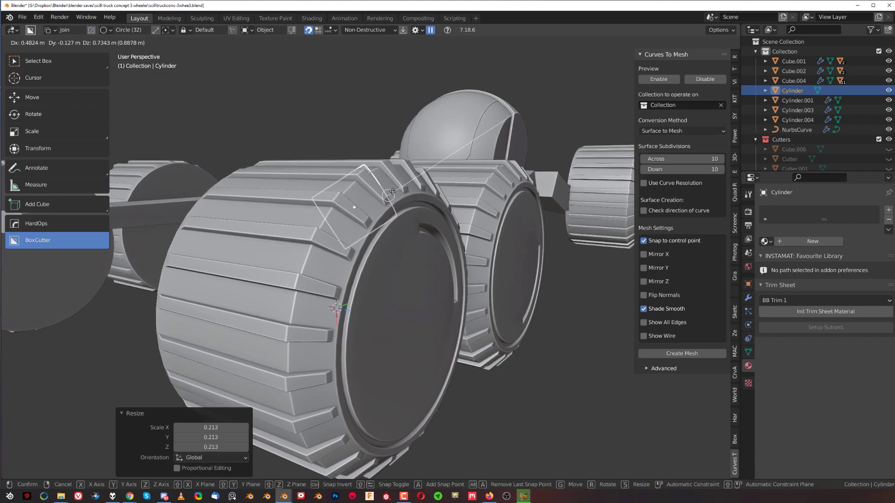
pyautogui.click(395, 213)
pyautogui.scroll(1, 395, 214)
pyautogui.moveTo(396, 214); pyautogui.dragTo(444, 298, button='middle')
pyautogui.press('g')
# Set the transform pivot point to Individual Origins and the transform orientation to Global
pyautogui.click(359, 42)
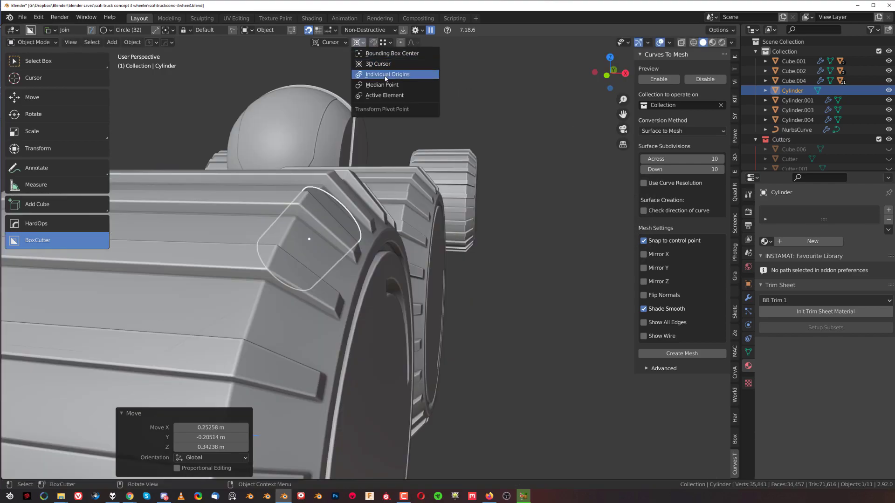
pyautogui.click(385, 76)
pyautogui.click(338, 42)
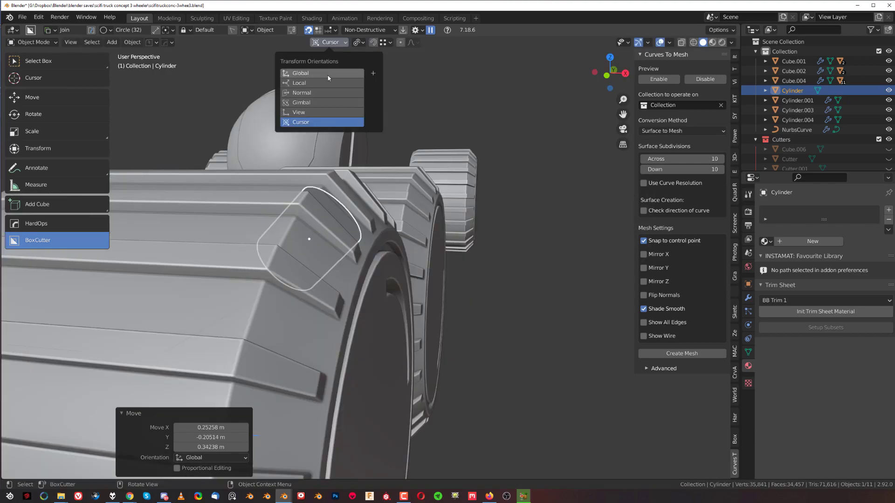
pyautogui.click(358, 83)
# Move the cylinder about 0.2 m outward along its local Z axis and scale it to 0.503
pyautogui.press('g')
pyautogui.press('z')
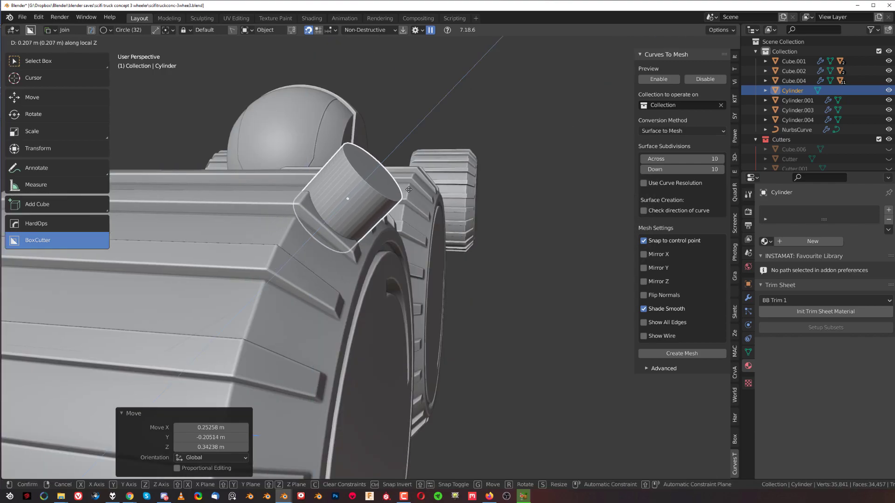
pyautogui.click(409, 190)
pyautogui.press('s')
pyautogui.click(425, 206)
pyautogui.moveTo(425, 206); pyautogui.dragTo(351, 248, button='middle')
pyautogui.scroll(-2, 373, 226)
pyautogui.scroll(2, 371, 218)
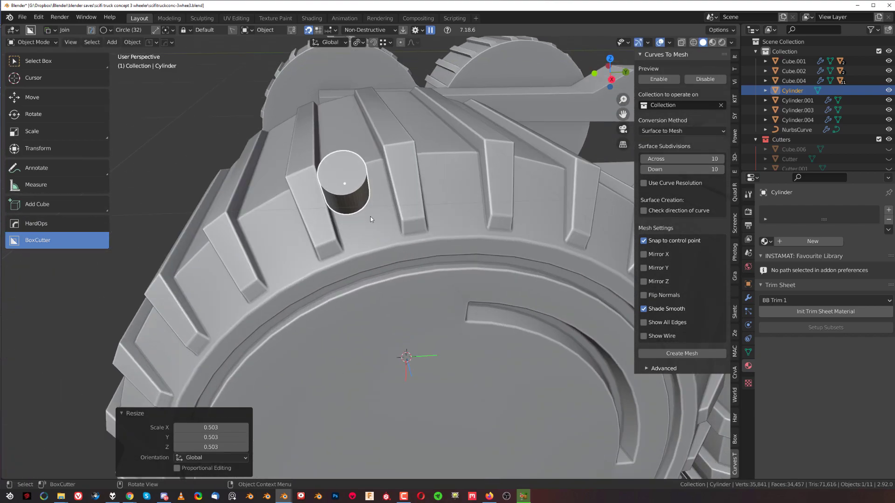
# Shift the cylinder into the gap between two neighbouring tread lugs
pyautogui.press('g')
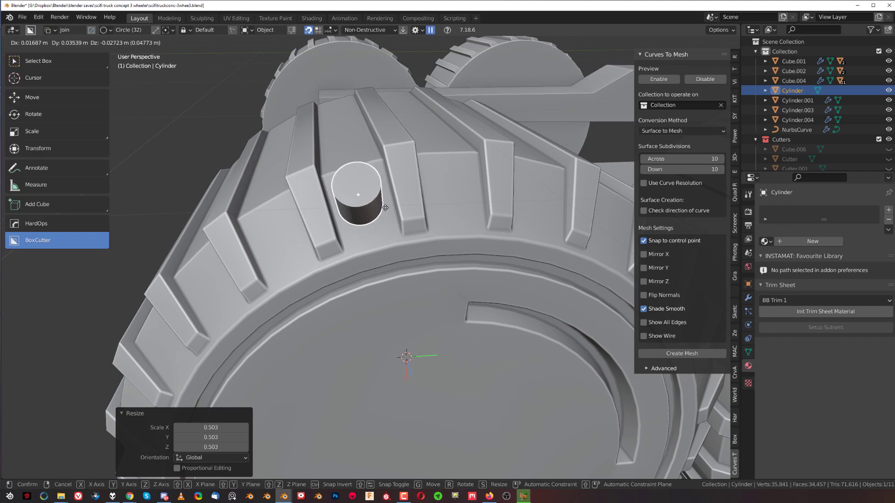
pyautogui.click(391, 212)
pyautogui.moveTo(391, 212); pyautogui.dragTo(461, 236, button='middle')
pyautogui.press('q')
pyautogui.moveTo(461, 231)
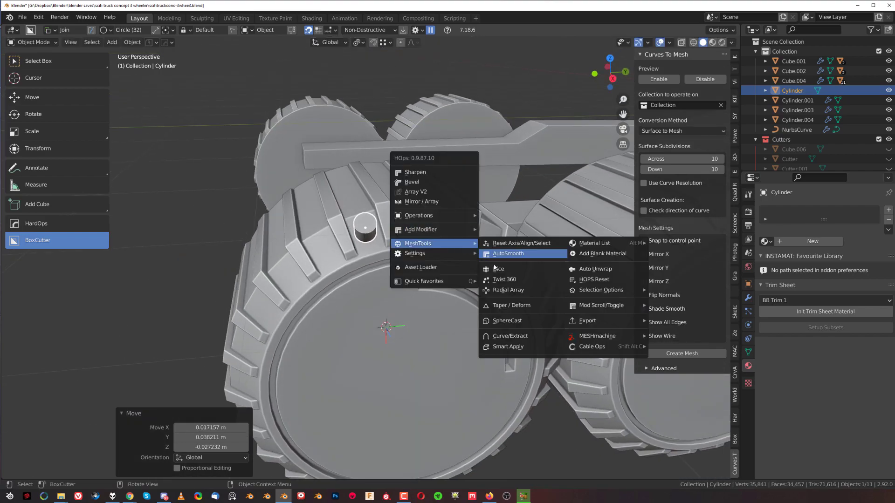
pyautogui.click(507, 290)
pyautogui.moveTo(496, 288); pyautogui.dragTo(475, 219, button='middle')
pyautogui.scroll(-2, 460, 282)
pyautogui.press('Escape')
# Apply the cylinder's rotation
pyautogui.press('n')
pyautogui.hotkey('ctrl', 'a')
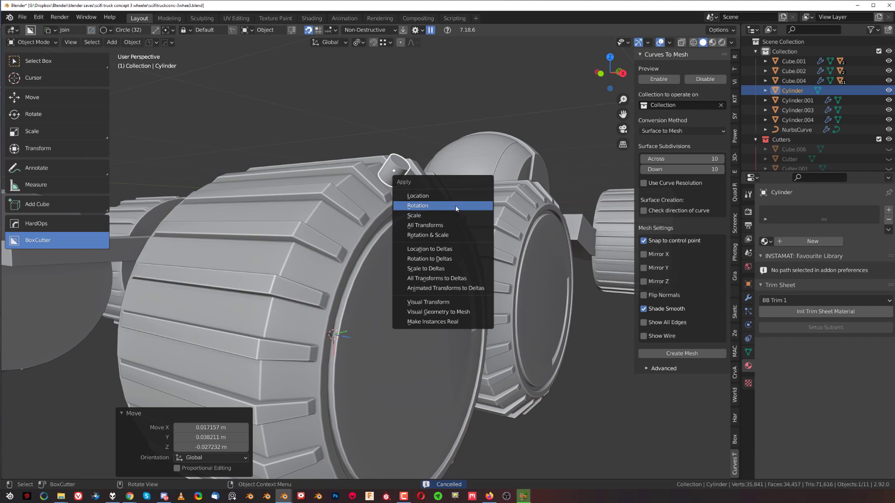
pyautogui.click(456, 208)
# Create a HardOps Radial Array of the cylinder with 24 segments around the X axis, using the 3D cursor as origin
pyautogui.press('q')
pyautogui.moveTo(455, 211)
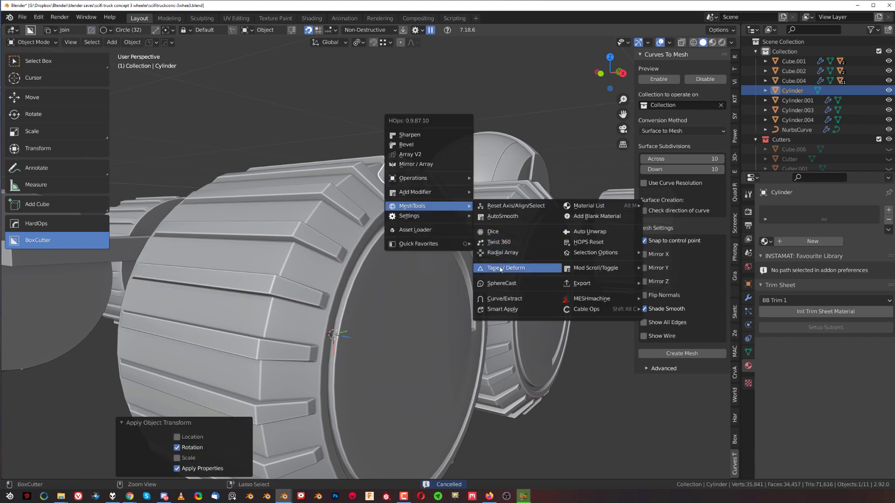
pyautogui.click(500, 253)
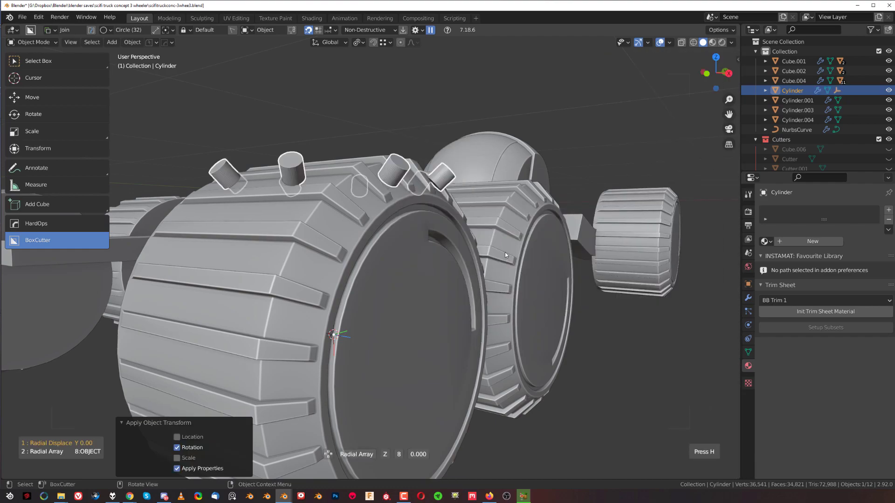
pyautogui.press('x')
pyautogui.scroll(3, 504, 252)
pyautogui.scroll(13, 496, 252)
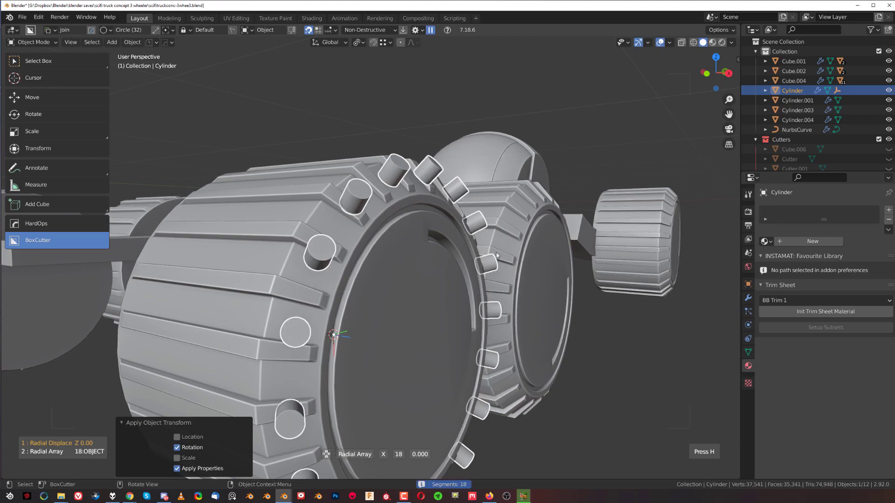
pyautogui.click(491, 261)
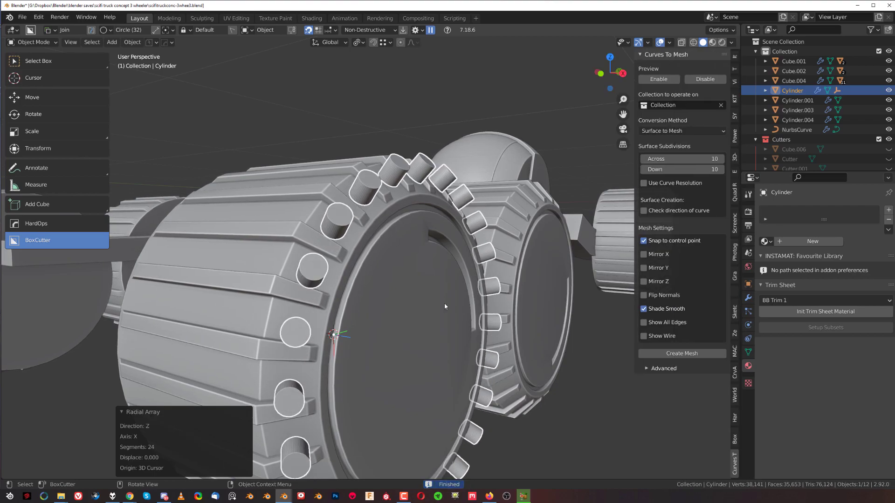
pyautogui.moveTo(444, 303); pyautogui.dragTo(296, 270, button='middle')
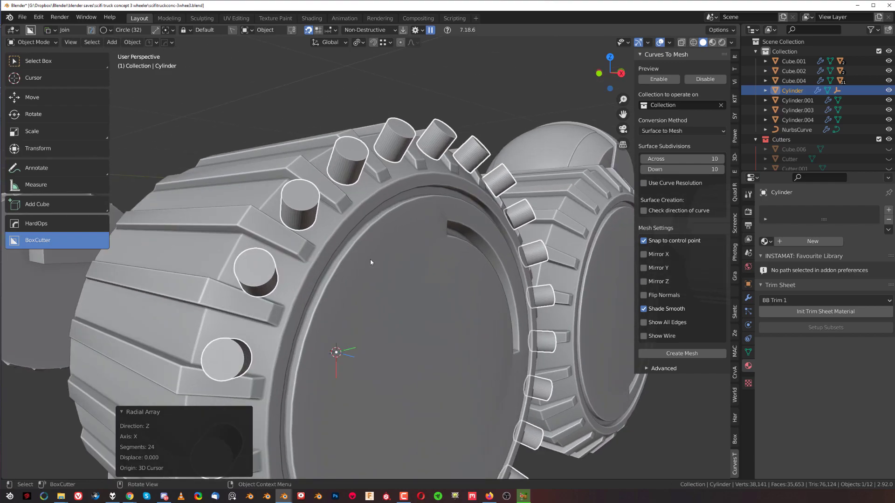
pyautogui.moveTo(361, 171)
pyautogui.mouseDown(button='middle')
pyautogui.moveTo(378, 240)
pyautogui.moveTo(368, 186)
pyautogui.mouseUp(button='middle')
pyautogui.press('q')
pyautogui.click(367, 177)
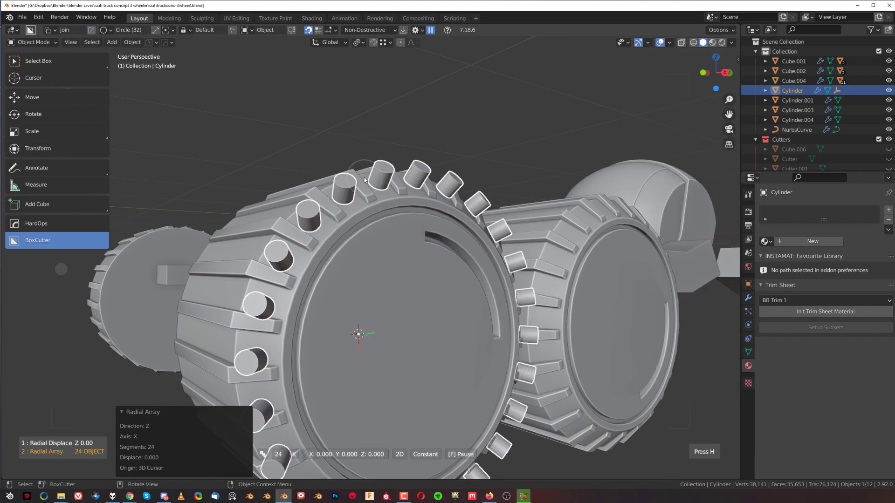
pyautogui.press('1')
pyautogui.press('1')
pyautogui.press('1')
pyautogui.press('1')
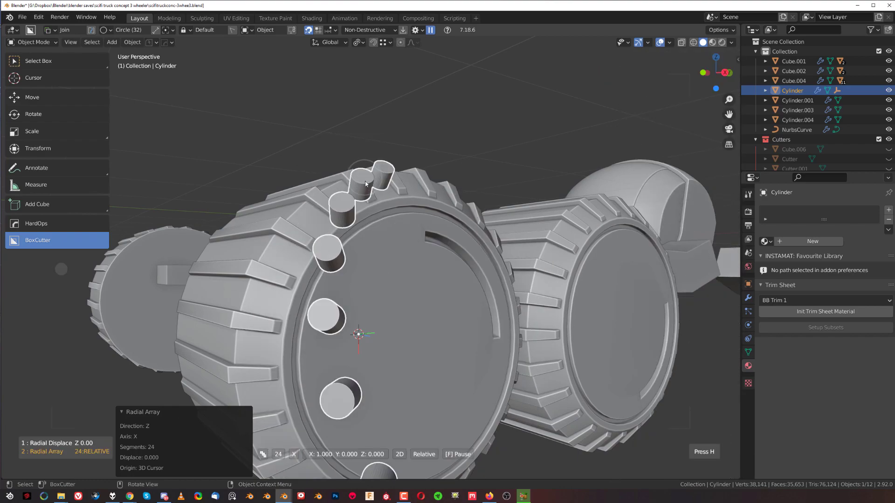
pyautogui.rightClick(368, 185)
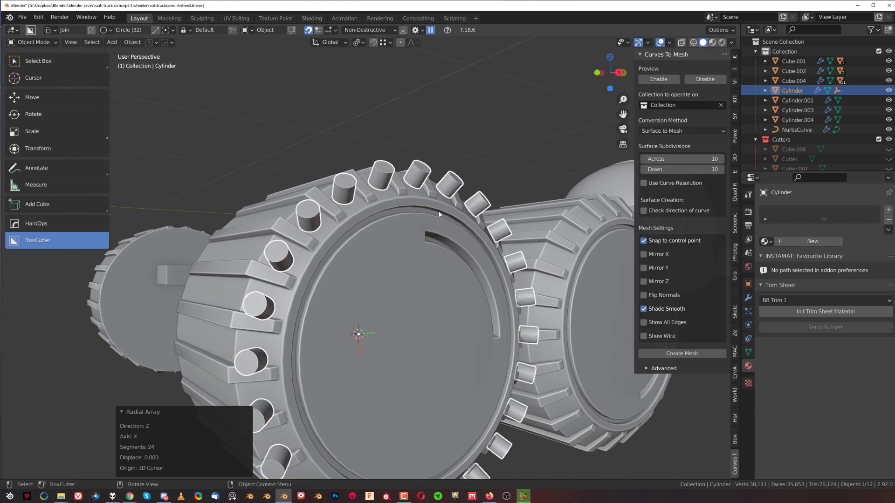
# Delete the radially arrayed cylinder from the wheel
pyautogui.press('Delete')
pyautogui.keyDown('ctrl'); pyautogui.moveTo(442, 222); pyautogui.dragTo(391, 258, button='middle'); pyautogui.keyUp('ctrl')
pyautogui.scroll(1, 391, 261)
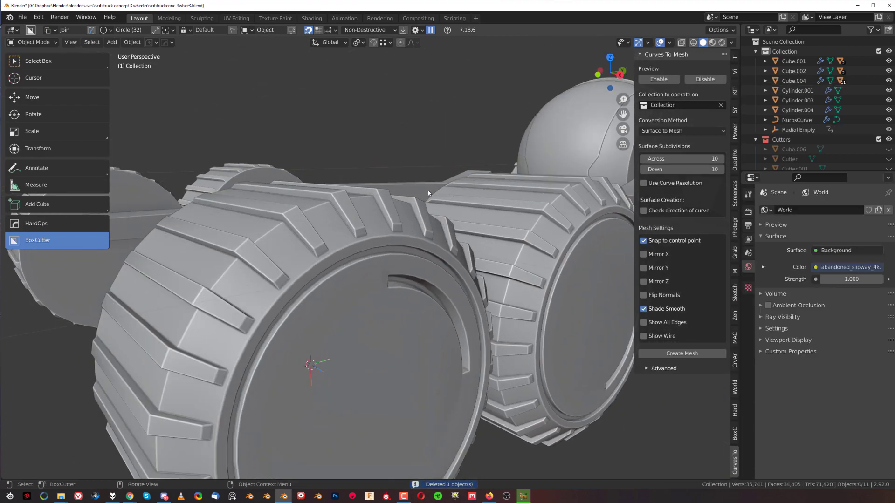
# Examine the wheel's sloped tread faces between the lugs in Edit Mode, and return to Object Mode
pyautogui.click(360, 281)
pyautogui.press('Tab')
pyautogui.scroll(3, 419, 245)
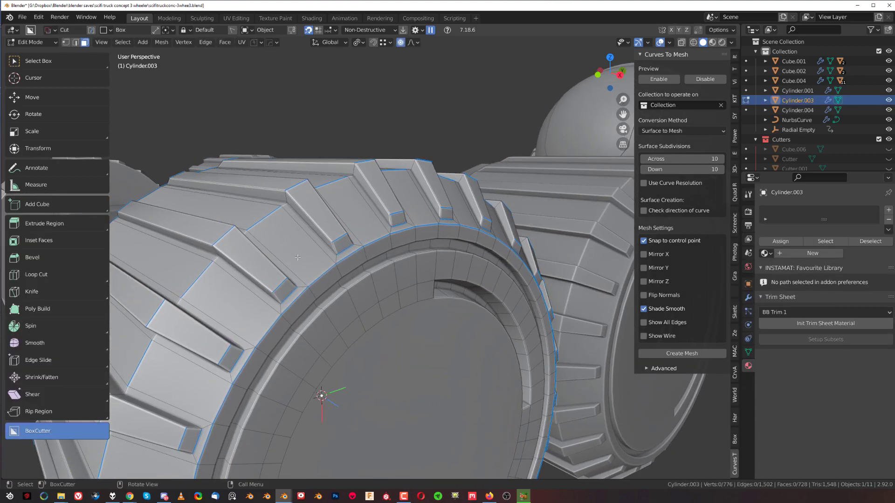
pyautogui.click(186, 381)
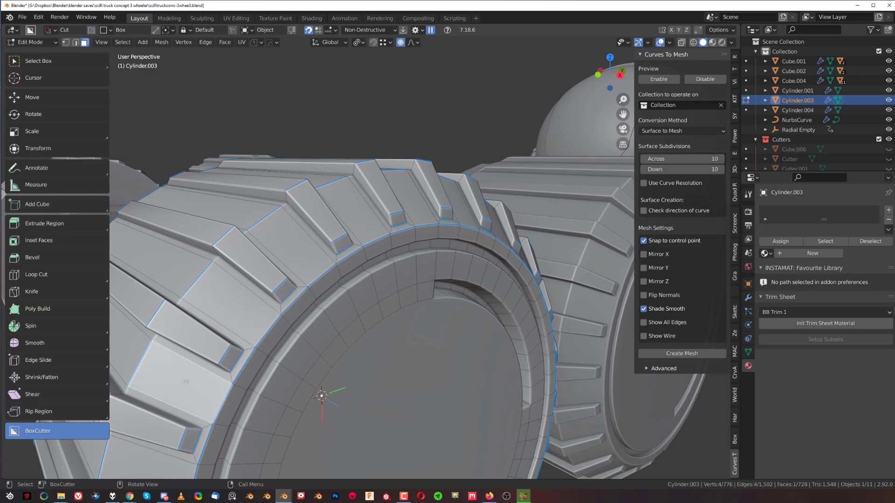
pyautogui.click(346, 211)
pyautogui.click(419, 196)
pyautogui.moveTo(419, 196); pyautogui.dragTo(367, 188, button='middle')
pyautogui.scroll(-2, 452, 280)
pyautogui.keyDown('shift'); pyautogui.moveTo(462, 284); pyautogui.dragTo(419, 162, button='middle'); pyautogui.keyUp('shift')
pyautogui.moveTo(415, 277); pyautogui.dragTo(499, 290, button='middle')
pyautogui.scroll(-2, 469, 312)
pyautogui.scroll(3, 420, 285)
pyautogui.press('Tab')
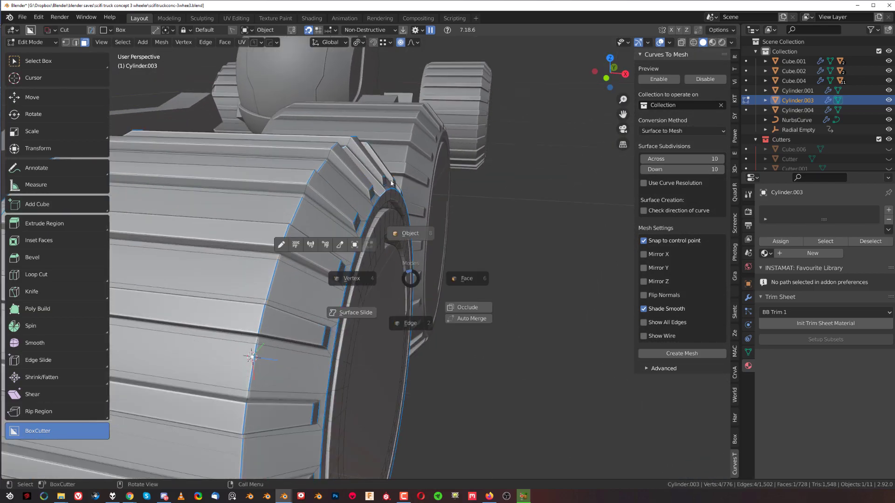
pyautogui.click(392, 183)
pyautogui.moveTo(391, 183); pyautogui.dragTo(411, 239, button='middle')
pyautogui.scroll(3, 411, 240)
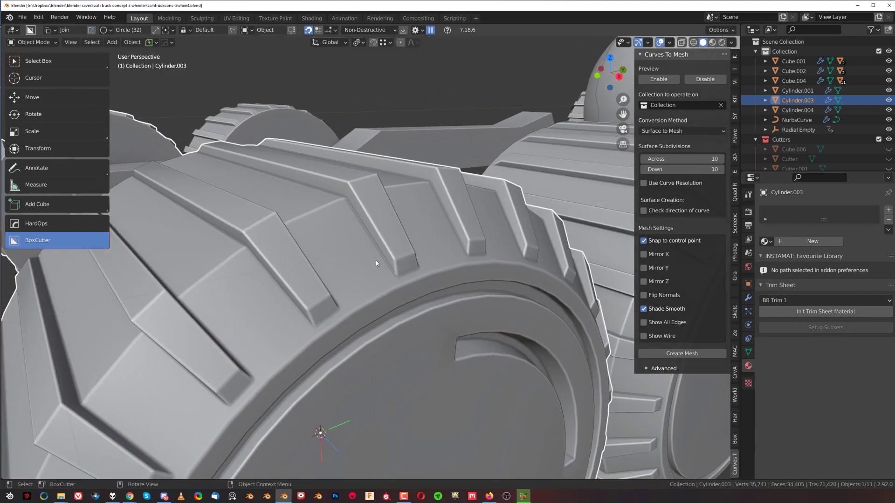
# Hide the sidebar and review the BoxCutter settings for a 32-vertex circle in Join mode
pyautogui.press('d')
pyautogui.press('n')
pyautogui.moveTo(376, 260)
pyautogui.mouseDown(button='middle')
pyautogui.moveTo(422, 273)
pyautogui.moveTo(373, 255)
pyautogui.mouseUp(button='middle')
pyautogui.press('d')
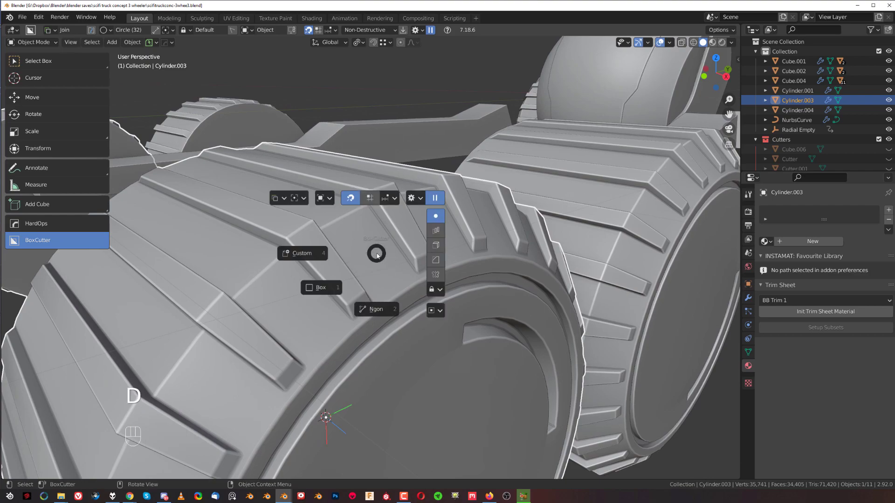
pyautogui.click(281, 201)
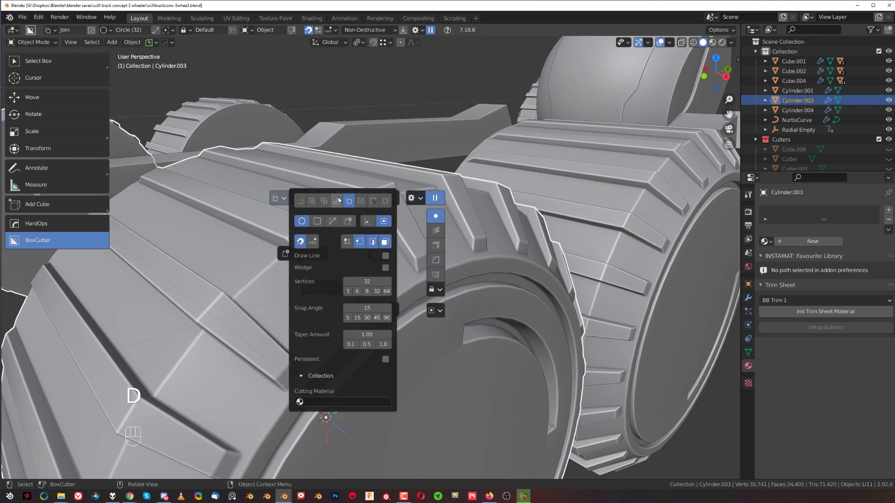
pyautogui.click(431, 124)
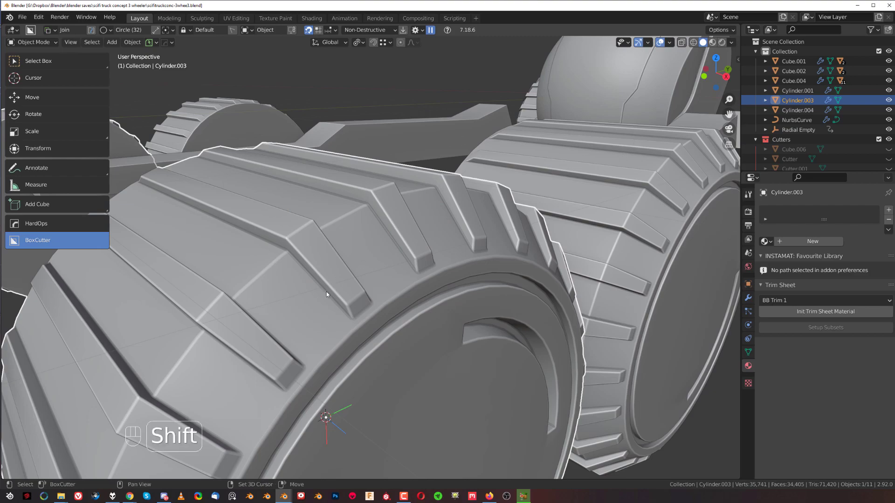
# Draw a BoxCutter circle in Join mode from the centre of a sloped tread face and extrude it into a round stud
pyautogui.keyDown('shift'); pyautogui.moveTo(329, 294); pyautogui.dragTo(384, 244, button='middle'); pyautogui.keyUp('shift')
pyautogui.scroll(1, 383, 246)
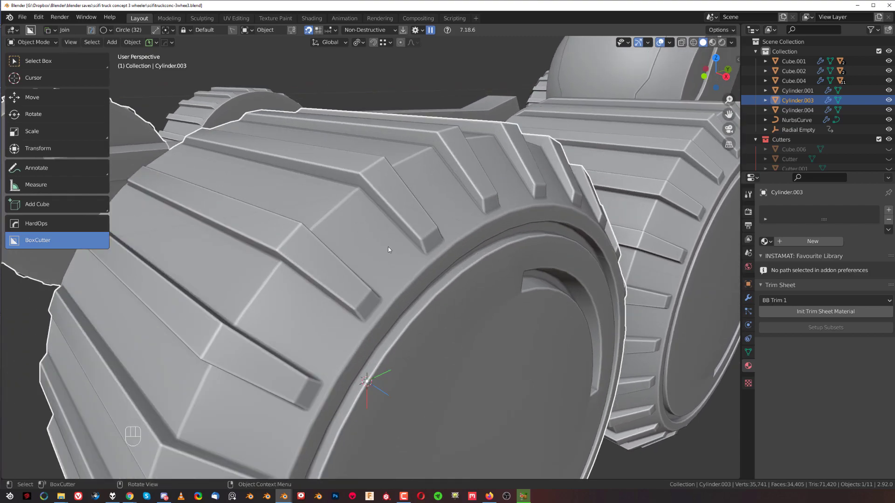
pyautogui.scroll(1, 380, 246)
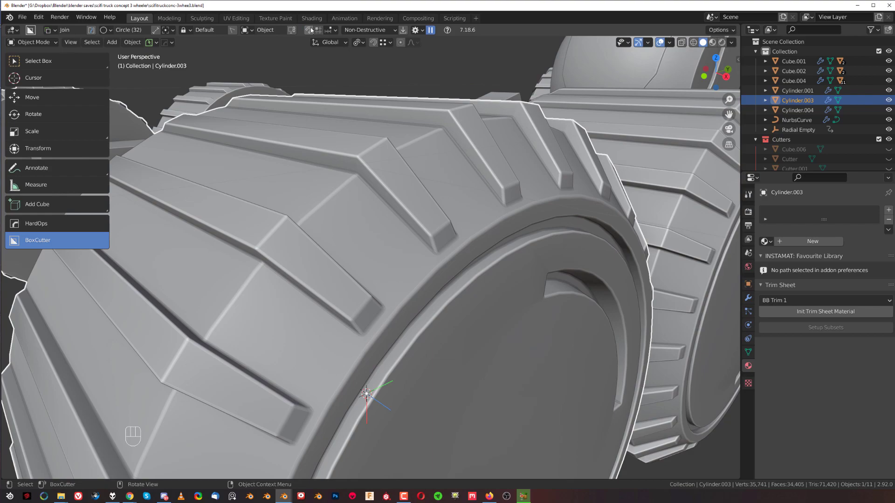
pyautogui.scroll(-3, 378, 219)
pyautogui.scroll(3, 370, 230)
pyautogui.press('ctrl')
pyautogui.scroll(-5, 370, 235)
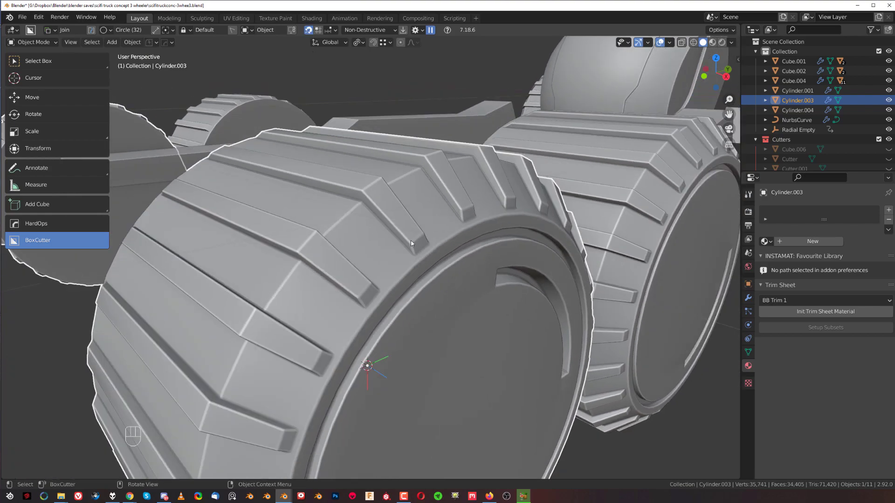
pyautogui.scroll(5, 337, 242)
pyautogui.press('ctrl')
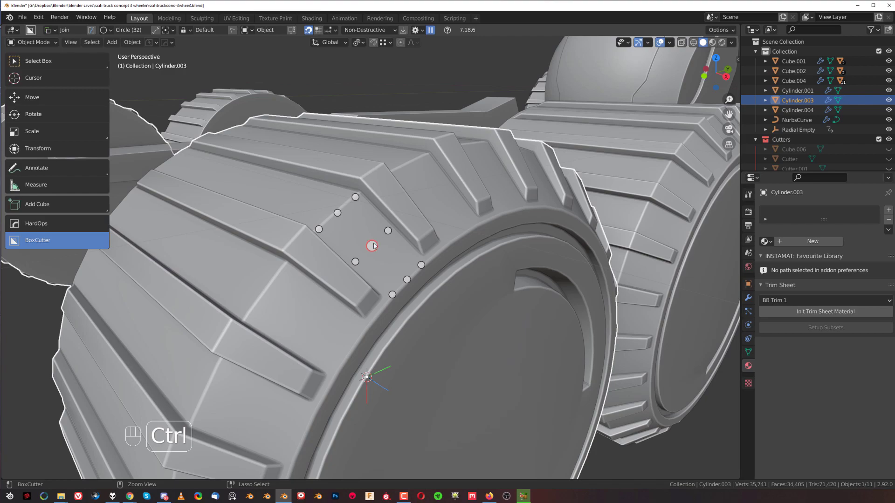
pyautogui.moveTo(372, 247)
pyautogui.keyDown('ctrl'); pyautogui.mouseDown()
pyautogui.moveTo(406, 253)
pyautogui.moveTo(413, 240)
pyautogui.mouseUp(); pyautogui.keyUp('ctrl')
# Join a second round BoxCutter stud to the centre of the neighbouring tread face, between the next two lugs
pyautogui.moveTo(463, 267); pyautogui.dragTo(399, 250, button='middle')
pyautogui.scroll(3, 399, 262)
pyautogui.keyDown('shift'); pyautogui.moveTo(400, 290); pyautogui.dragTo(317, 310, button='middle'); pyautogui.keyUp('shift')
pyautogui.scroll(-5, 359, 294)
pyautogui.moveTo(360, 275); pyautogui.dragTo(410, 281, button='middle')
pyautogui.scroll(2, 352, 288)
pyautogui.scroll(-3, 494, 273)
pyautogui.scroll(3, 336, 273)
pyautogui.keyDown('shift'); pyautogui.moveTo(332, 259); pyautogui.dragTo(376, 251, button='middle'); pyautogui.keyUp('shift')
pyautogui.scroll(3, 401, 247)
pyautogui.scroll(-1, 401, 249)
pyautogui.scroll(-2, 377, 251)
pyautogui.scroll(2, 376, 250)
pyautogui.press('ctrl')
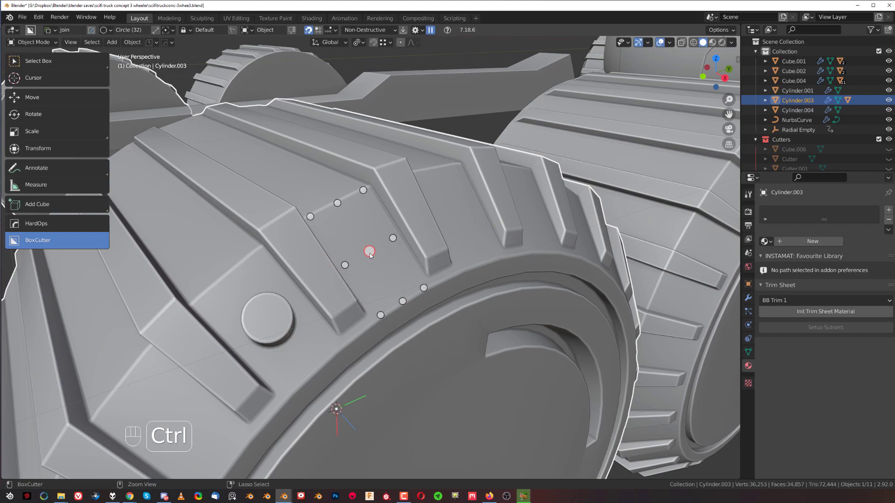
pyautogui.keyDown('ctrl'); pyautogui.moveTo(370, 253); pyautogui.dragTo(394, 253); pyautogui.keyUp('ctrl')
# Join two more round BoxCutter studs to the centres of the next sloped tread faces along the wheel's upper rim
pyautogui.press('ctrl')
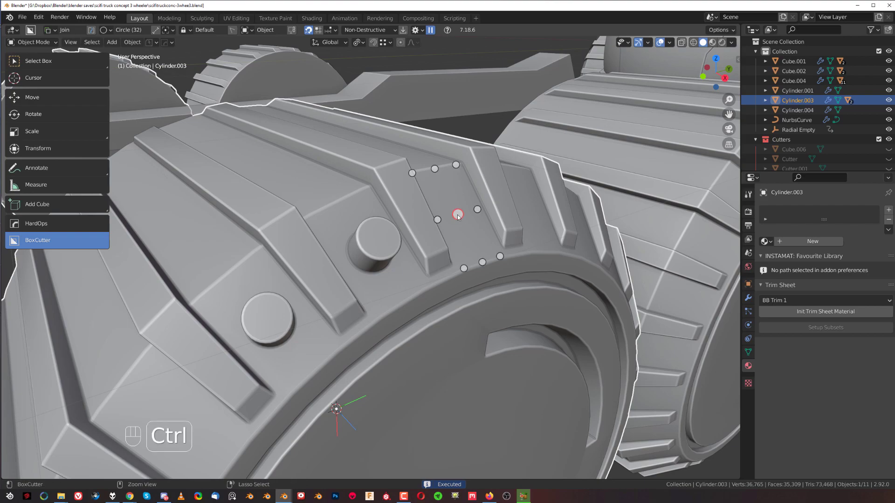
pyautogui.keyDown('ctrl'); pyautogui.moveTo(457, 215); pyautogui.dragTo(457, 214); pyautogui.keyUp('ctrl')
pyautogui.keyDown('ctrl'); pyautogui.moveTo(527, 209); pyautogui.dragTo(526, 210); pyautogui.keyUp('ctrl')
# Repeat the round stud on four consecutive tread faces between the lugs on the opposite side of the wheel's rim
pyautogui.scroll(-7, 527, 210)
pyautogui.moveTo(468, 268); pyautogui.dragTo(427, 218, button='middle')
pyautogui.scroll(2, 351, 191)
pyautogui.moveTo(351, 191); pyautogui.dragTo(378, 276, button='middle')
pyautogui.scroll(2, 378, 276)
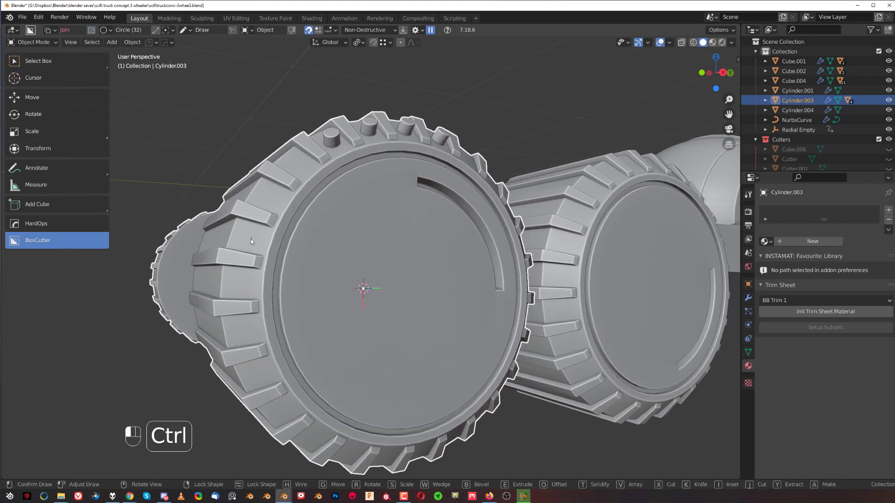
pyautogui.keyDown('ctrl'); pyautogui.click(251, 239); pyautogui.keyUp('ctrl')
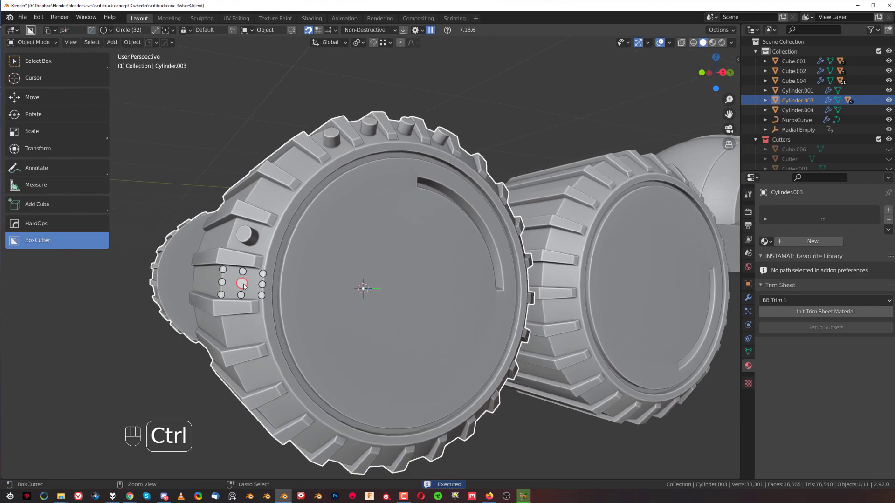
pyautogui.keyDown('ctrl'); pyautogui.click(242, 284); pyautogui.keyUp('ctrl')
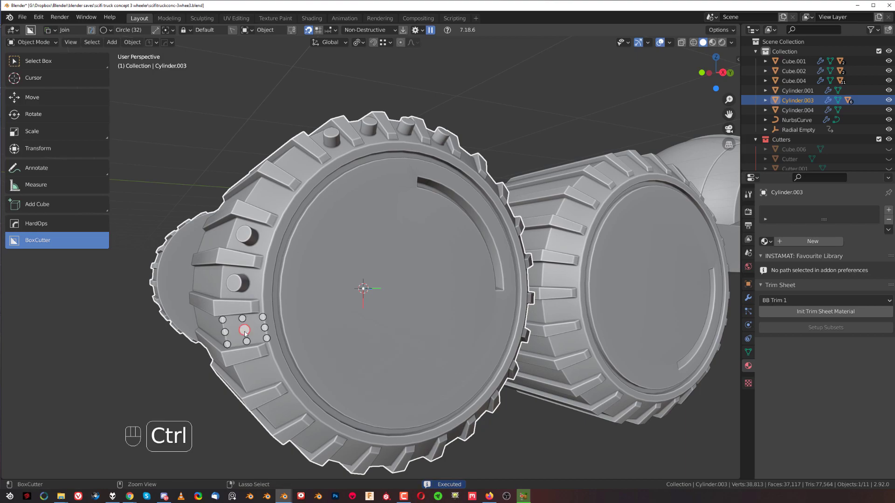
pyautogui.keyDown('ctrl'); pyautogui.click(245, 334); pyautogui.keyUp('ctrl')
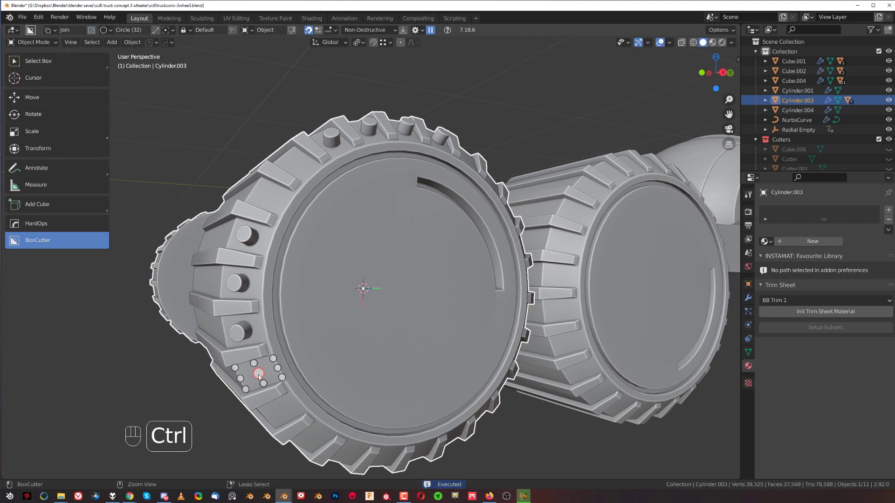
pyautogui.keyDown('ctrl'); pyautogui.click(258, 374); pyautogui.keyUp('ctrl')
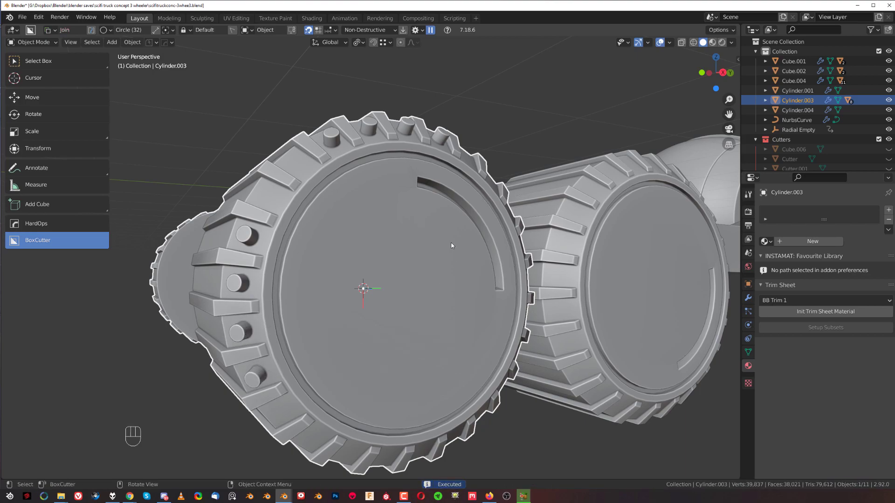
# Try joining a round BoxCutter shape to the wheel's flat side face, and undo it
pyautogui.scroll(-2, 451, 246)
pyautogui.moveTo(394, 275)
pyautogui.mouseDown(button='middle')
pyautogui.moveTo(358, 281)
pyautogui.moveTo(403, 282)
pyautogui.mouseUp(button='middle')
pyautogui.scroll(1, 402, 281)
pyautogui.keyDown('shift'); pyautogui.moveTo(385, 253); pyautogui.dragTo(365, 247, button='middle'); pyautogui.keyUp('shift')
pyautogui.scroll(1, 366, 247)
pyautogui.press('ctrl')
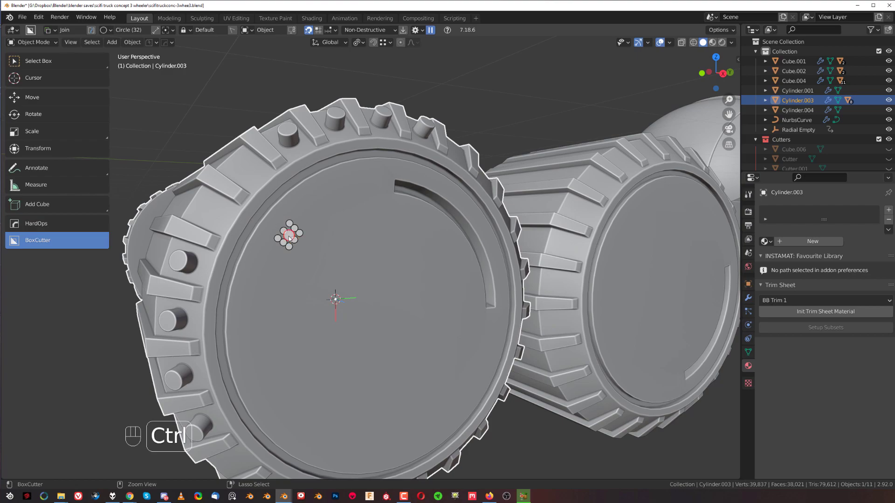
pyautogui.moveTo(289, 239); pyautogui.dragTo(301, 249)
pyautogui.moveTo(322, 294)
pyautogui.mouseDown(button='middle')
pyautogui.moveTo(343, 289)
pyautogui.moveTo(329, 279)
pyautogui.mouseUp(button='middle')
pyautogui.hotkey('ctrl', 'z')
# Switch BoxCutter to the Custom shape and assign the neighbouring wheel as the custom cutter
pyautogui.scroll(-5, 401, 260)
pyautogui.scroll(3, 410, 268)
pyautogui.scroll(-3, 411, 270)
pyautogui.keyDown('shift'); pyautogui.moveTo(427, 277); pyautogui.dragTo(382, 294, button='middle'); pyautogui.keyUp('shift')
pyautogui.scroll(1, 383, 294)
pyautogui.keyDown('shift'); pyautogui.moveTo(490, 242); pyautogui.dragTo(405, 268, button='middle'); pyautogui.keyUp('shift')
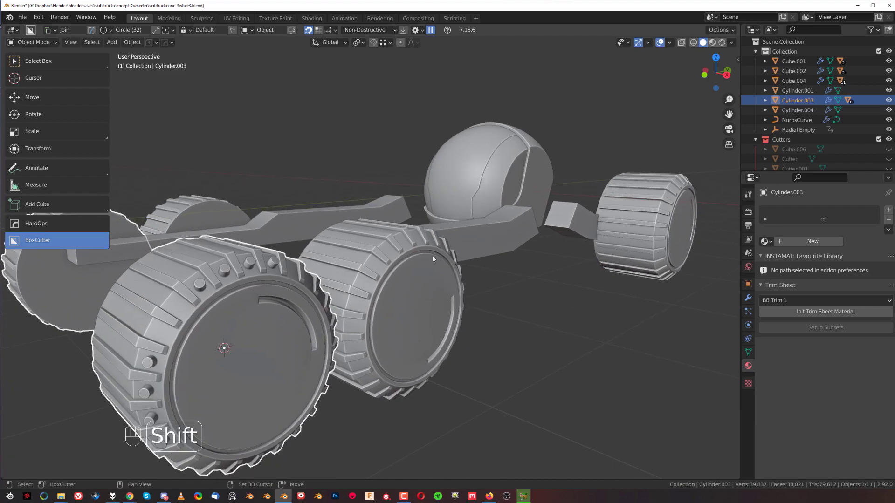
pyautogui.click(401, 270)
pyautogui.press('d')
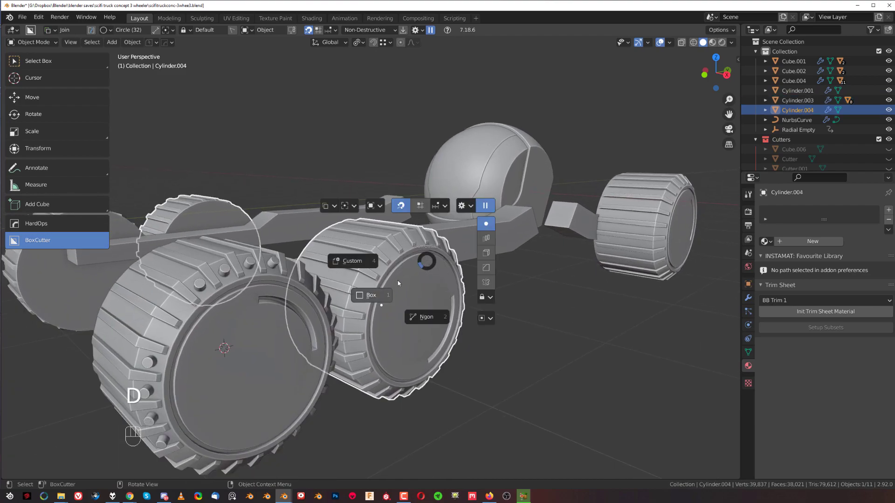
pyautogui.click(352, 266)
pyautogui.press('c')
pyautogui.keyDown('shift'); pyautogui.moveTo(352, 266); pyautogui.dragTo(397, 269, button='middle'); pyautogui.keyUp('shift')
# Select the studded wheel, try joining the custom wheel shape to it, and undo the operation
pyautogui.click(452, 272)
pyautogui.scroll(5, 368, 257)
pyautogui.keyDown('ctrl'); pyautogui.click(369, 256); pyautogui.keyUp('ctrl')
pyautogui.scroll(-5, 420, 284)
pyautogui.moveTo(442, 293); pyautogui.dragTo(382, 254, button='middle')
pyautogui.hotkey('ctrl', 'z')
# Try drawing the custom wheel shape in Join mode on the studded wheel's tread, and cancel it
pyautogui.scroll(4, 382, 261)
pyautogui.keyDown('shift'); pyautogui.moveTo(392, 289); pyautogui.dragTo(355, 261, button='middle'); pyautogui.keyUp('shift')
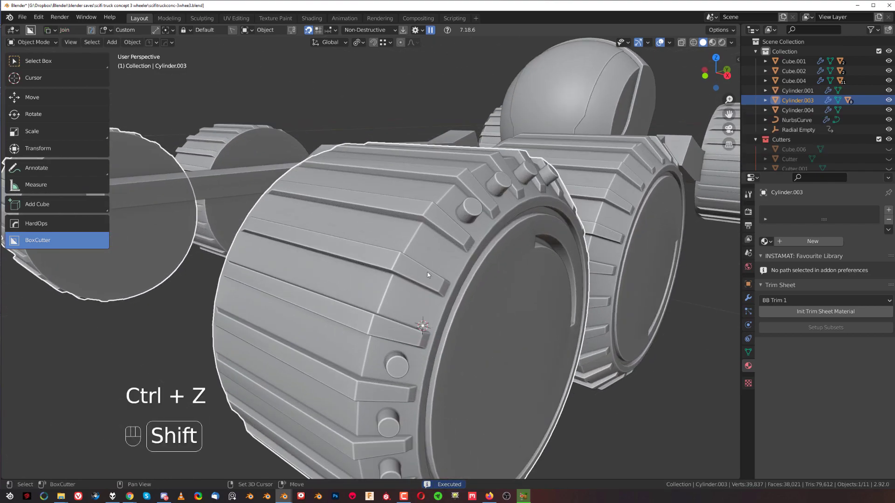
pyautogui.scroll(3, 346, 264)
pyautogui.moveTo(348, 269)
pyautogui.keyDown('ctrl'); pyautogui.mouseDown()
pyautogui.moveTo(455, 256)
pyautogui.moveTo(429, 268)
pyautogui.moveTo(417, 246)
pyautogui.mouseUp(); pyautogui.keyUp('ctrl')
pyautogui.moveTo(397, 284); pyautogui.dragTo(382, 304, button='middle')
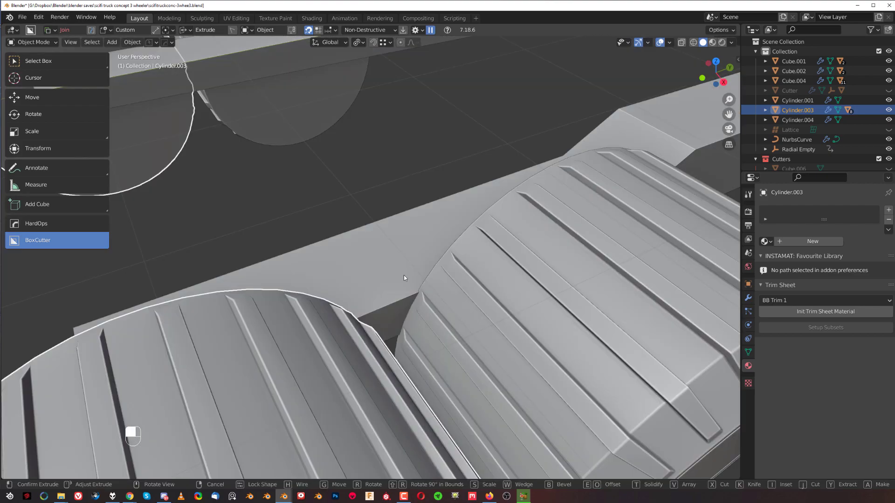
pyautogui.rightClick(413, 261)
# Add a mesh cube and move it beside the truck, about 3.36 m in X, 5.06 m in Y and -0.77 m in Z
pyautogui.scroll(-5, 417, 254)
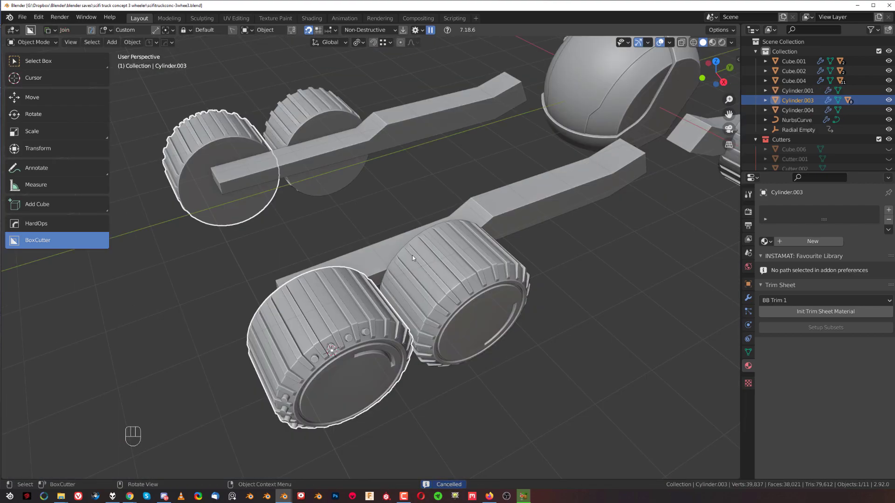
pyautogui.scroll(-4, 404, 255)
pyautogui.scroll(10, 400, 250)
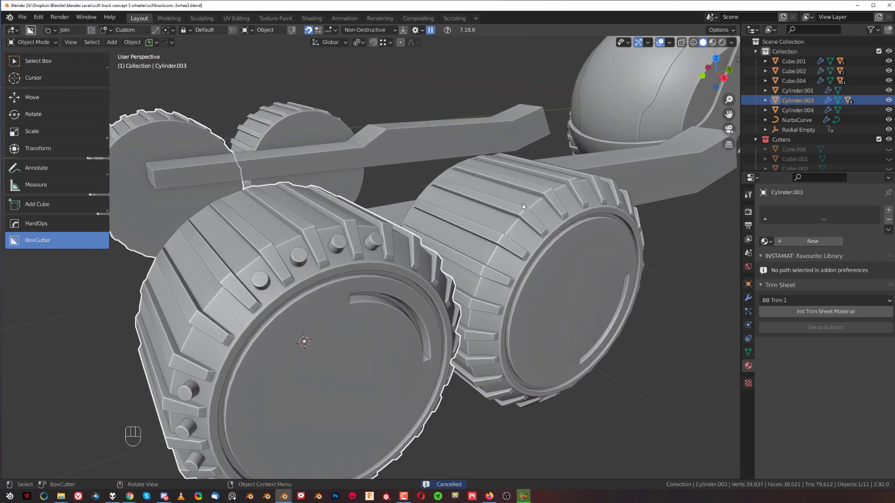
pyautogui.scroll(-6, 517, 233)
pyautogui.scroll(5, 471, 225)
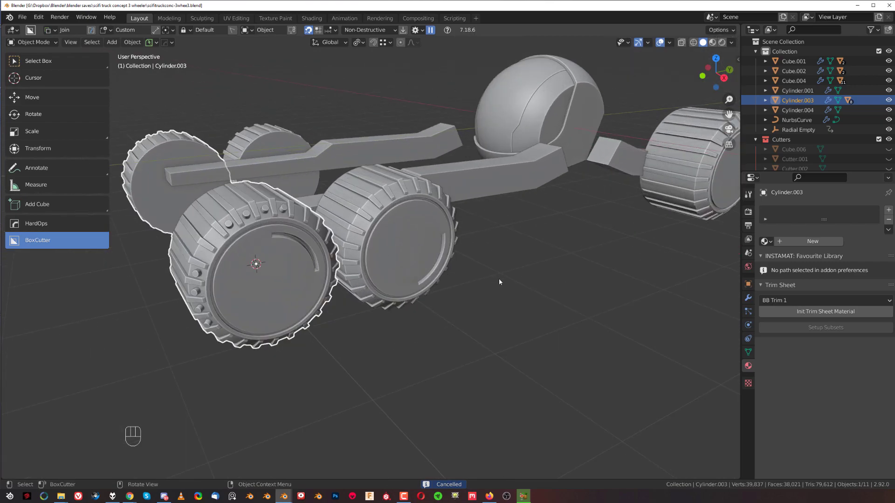
pyautogui.scroll(-2, 498, 282)
pyautogui.hotkey('shift', 'a')
pyautogui.moveTo(448, 258)
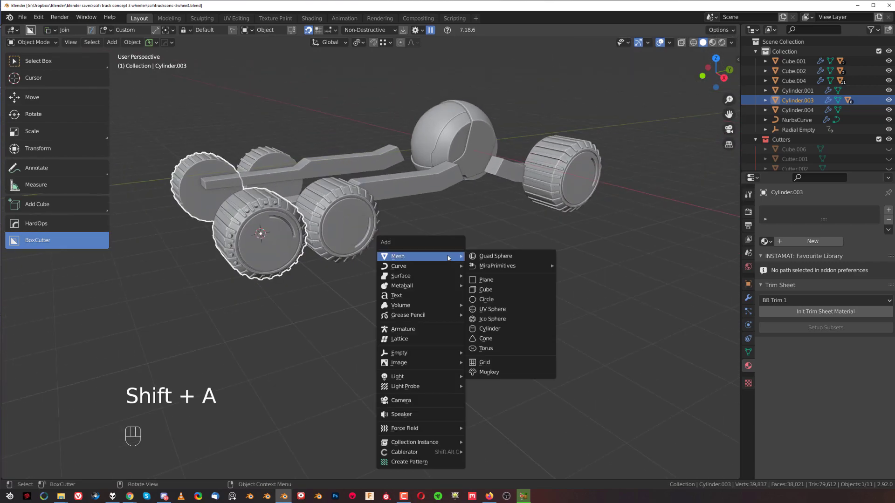
pyautogui.click(507, 289)
pyautogui.press('g')
pyautogui.click(557, 285)
pyautogui.scroll(3, 590, 284)
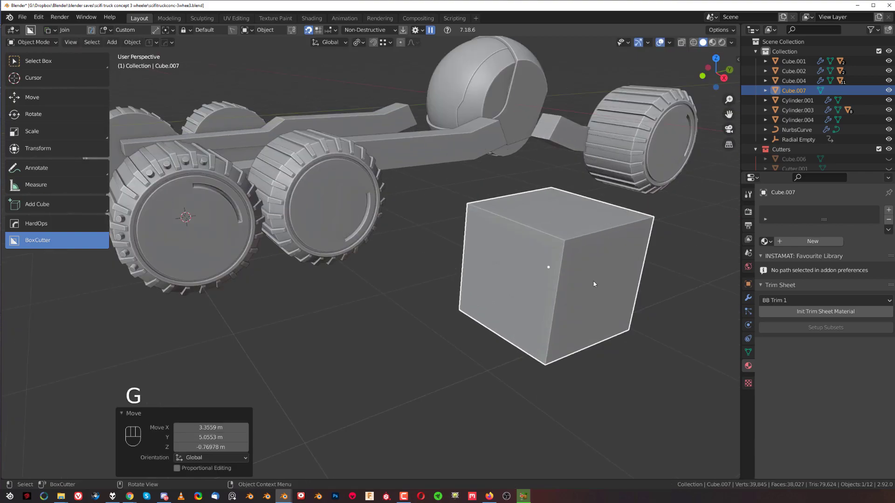
# Set BoxCutter to the Box shape in Cut mode for the new cube, cancelling the trial boxes
pyautogui.keyDown('shift'); pyautogui.moveTo(593, 284); pyautogui.dragTo(483, 284, button='middle'); pyautogui.keyUp('shift')
pyautogui.press('d')
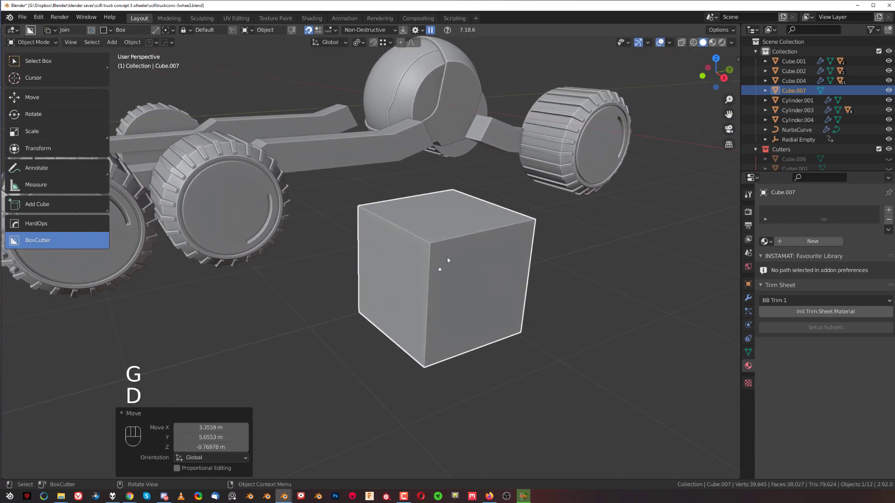
pyautogui.moveTo(458, 244)
pyautogui.mouseDown()
pyautogui.moveTo(478, 265)
pyautogui.moveTo(498, 257)
pyautogui.mouseUp()
pyautogui.rightClick(485, 241)
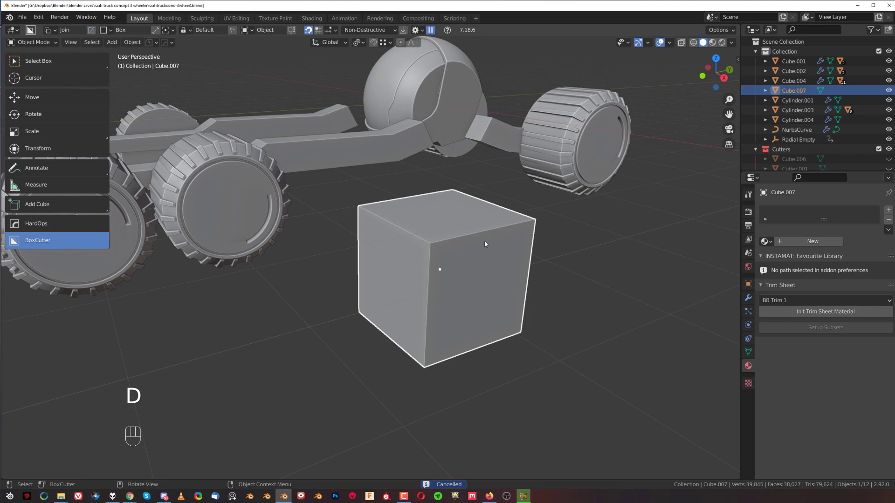
pyautogui.press('d')
pyautogui.moveTo(385, 189)
pyautogui.moveTo(476, 228); pyautogui.dragTo(503, 271)
pyautogui.rightClick(504, 269)
# Cut several overlapping rectangular recesses into the upper part of the cube with BoxCutter boxes
pyautogui.moveTo(521, 215)
pyautogui.mouseDown()
pyautogui.moveTo(456, 241)
pyautogui.moveTo(455, 253)
pyautogui.mouseUp()
pyautogui.click(457, 309)
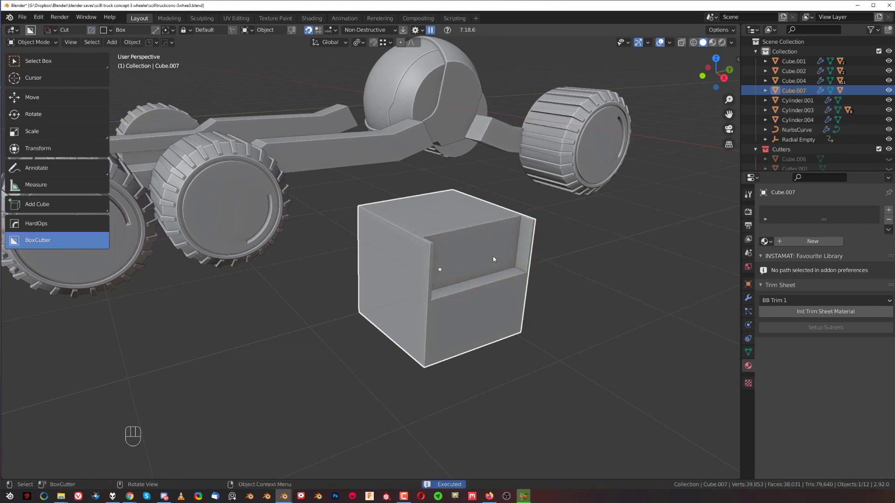
pyautogui.moveTo(515, 224)
pyautogui.mouseDown()
pyautogui.moveTo(432, 241)
pyautogui.moveTo(461, 233)
pyautogui.moveTo(489, 253)
pyautogui.moveTo(438, 259)
pyautogui.moveTo(457, 243)
pyautogui.moveTo(471, 256)
pyautogui.moveTo(480, 319)
pyautogui.mouseUp()
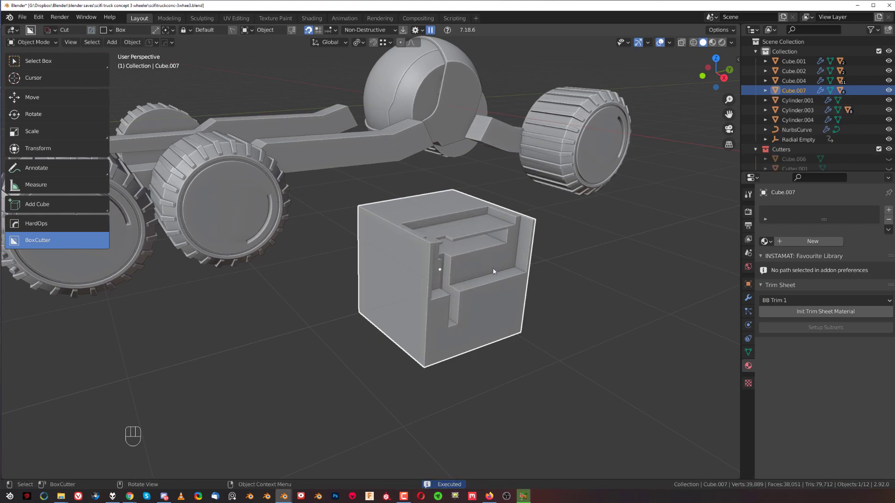
# Mirror the cube's recesses across more than one axis with the HardOps Mirror
pyautogui.hotkey('alt', 'x')
pyautogui.hotkey('alt', 'x')
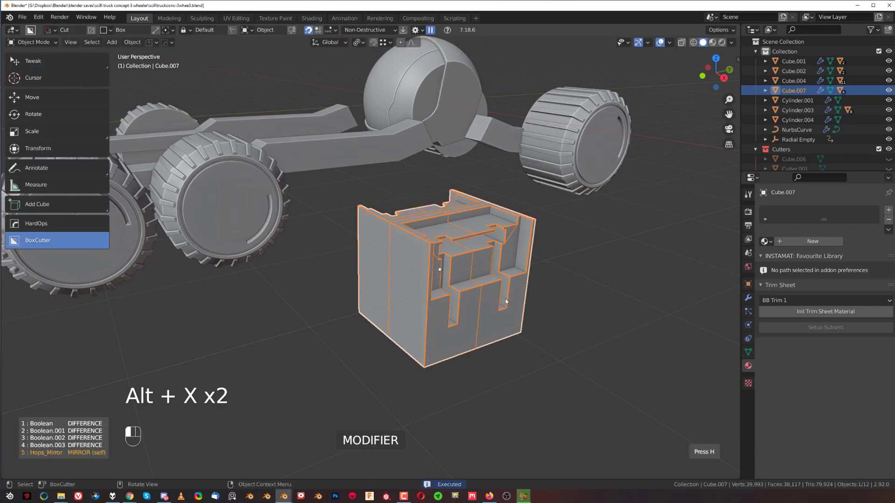
pyautogui.hotkey('alt', 'x')
pyautogui.moveTo(439, 223); pyautogui.dragTo(536, 269, button='middle')
# Assign the mirrored, detailed cube as BoxCutter's custom shape
pyautogui.scroll(-3, 535, 269)
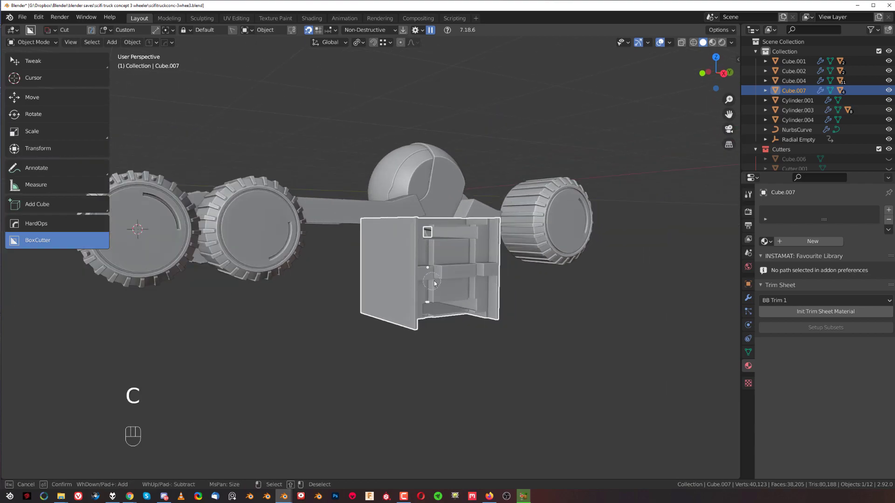
pyautogui.press('d')
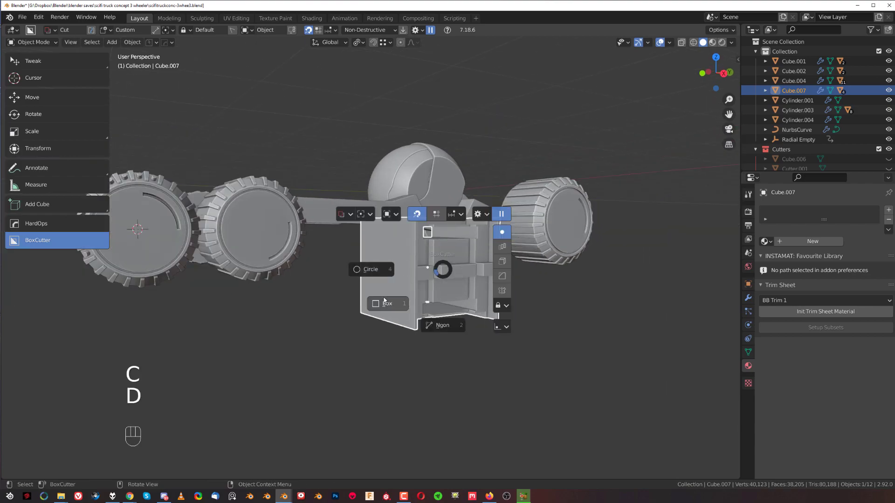
pyautogui.click(372, 270)
pyautogui.press('c')
# Select the studded wheel and remove the Bevel modifier from its modifier stack in the HOps Helper
pyautogui.scroll(-3, 285, 300)
pyautogui.keyDown('shift'); pyautogui.moveTo(347, 277); pyautogui.dragTo(409, 286, button='middle'); pyautogui.keyUp('shift')
pyautogui.scroll(5, 368, 275)
pyautogui.keyDown('shift'); pyautogui.moveTo(270, 267); pyautogui.dragTo(360, 290, button='middle'); pyautogui.keyUp('shift')
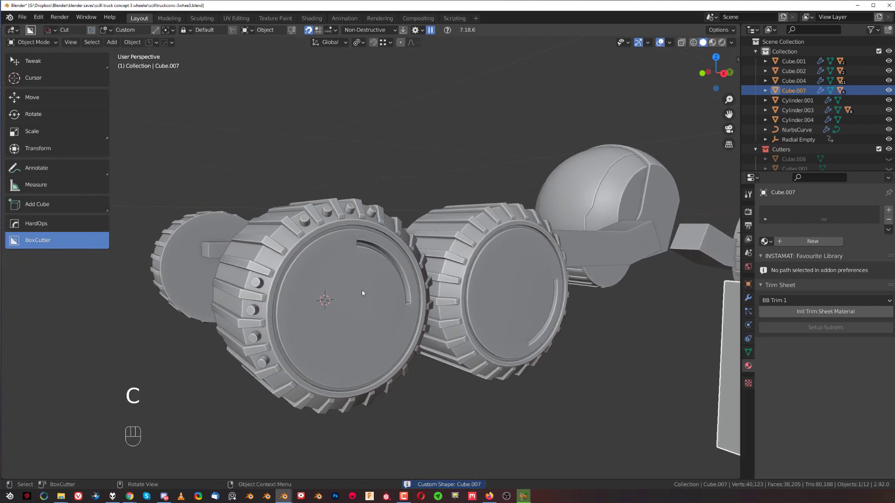
pyautogui.click(349, 283)
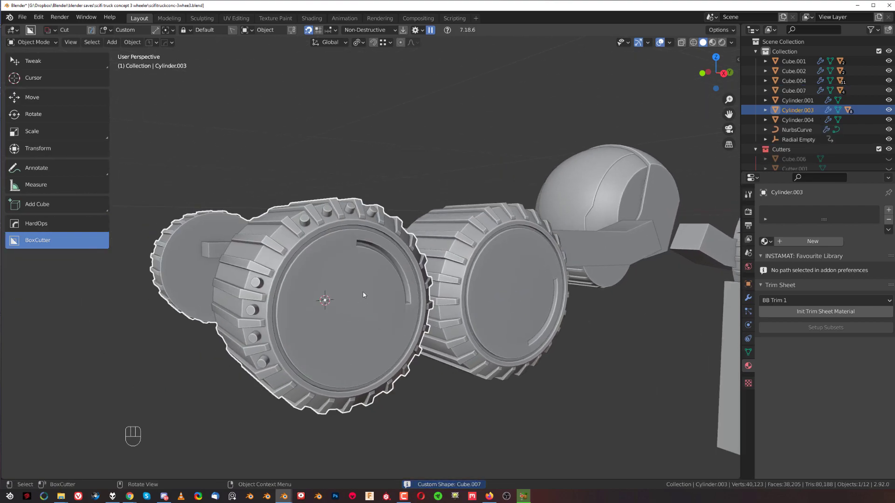
pyautogui.hotkey('ctrl', '`')
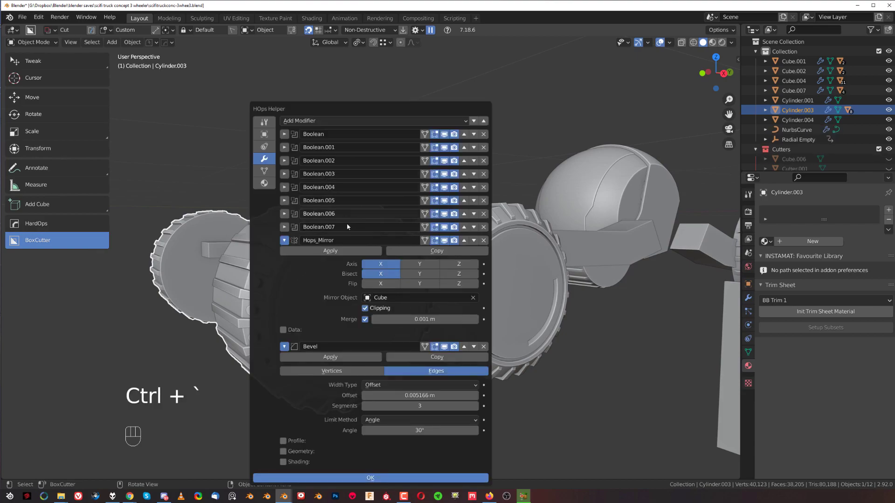
pyautogui.click(484, 346)
# Draw the custom cube shape on the upper part of the wheel's flat side face, lock it, and extrude it as a cut
pyautogui.scroll(3, 406, 267)
pyautogui.keyDown('shift'); pyautogui.moveTo(406, 267); pyautogui.dragTo(430, 239, button='middle'); pyautogui.keyUp('shift')
pyautogui.scroll(-1, 401, 256)
pyautogui.click(354, 283)
pyautogui.scroll(2, 323, 258)
pyautogui.click(323, 257)
pyautogui.keyDown('shift'); pyautogui.moveTo(323, 258); pyautogui.dragTo(356, 246, button='middle'); pyautogui.keyUp('shift')
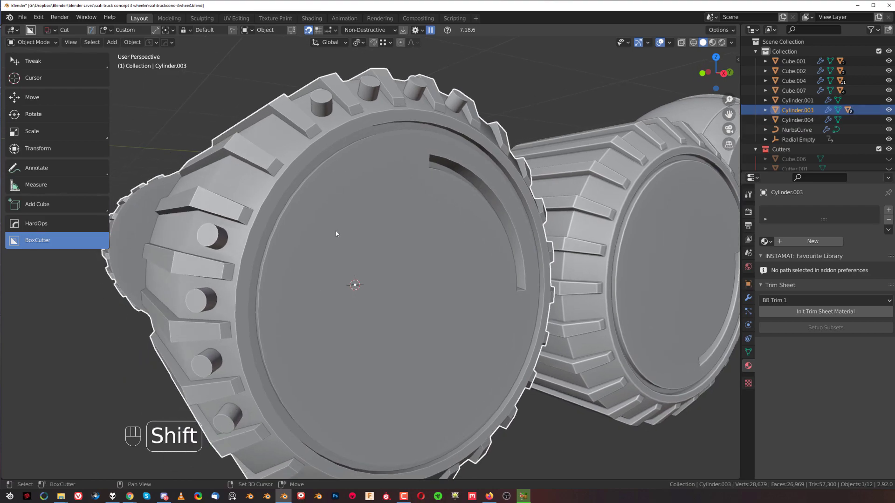
pyautogui.press('ctrl')
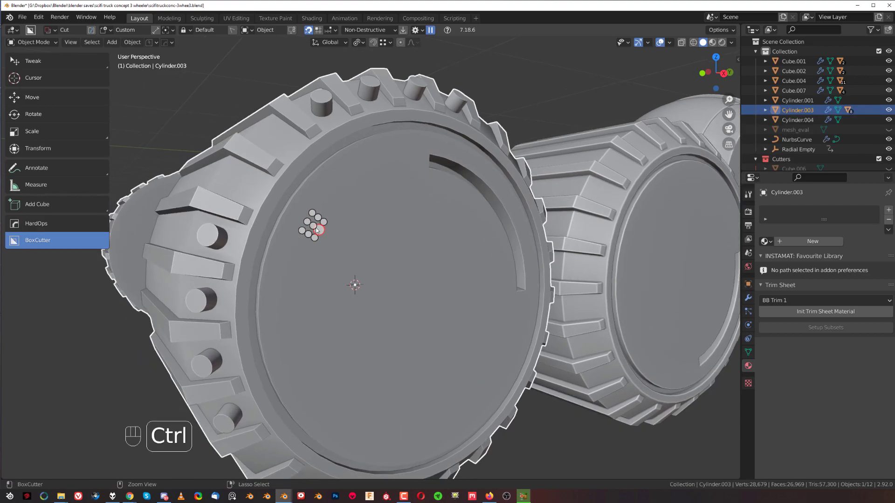
pyautogui.moveTo(316, 230)
pyautogui.keyDown('ctrl'); pyautogui.mouseDown()
pyautogui.moveTo(340, 242)
pyautogui.moveTo(327, 267)
pyautogui.mouseUp(); pyautogui.keyUp('ctrl')
pyautogui.press('r')
pyautogui.press('Tab')
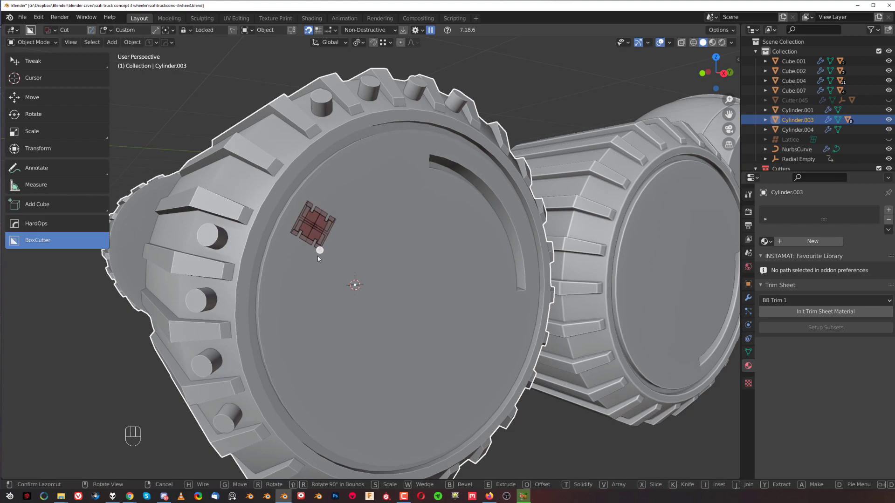
pyautogui.moveTo(310, 232); pyautogui.dragTo(300, 231)
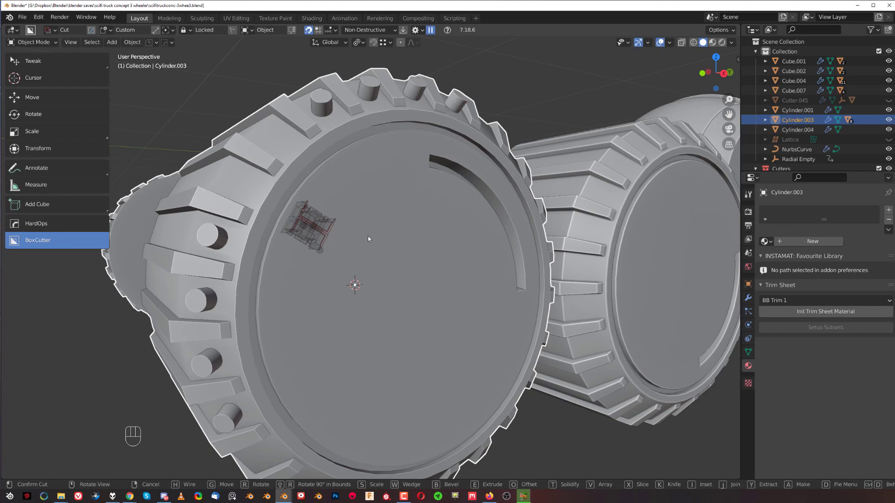
pyautogui.click(367, 236)
# Repeat the custom cube cut lower down on the wheel's flat side face
pyautogui.scroll(2, 346, 256)
pyautogui.keyDown('shift'); pyautogui.moveTo(326, 255); pyautogui.dragTo(340, 178, button='middle'); pyautogui.keyUp('shift')
pyautogui.scroll(-1, 340, 179)
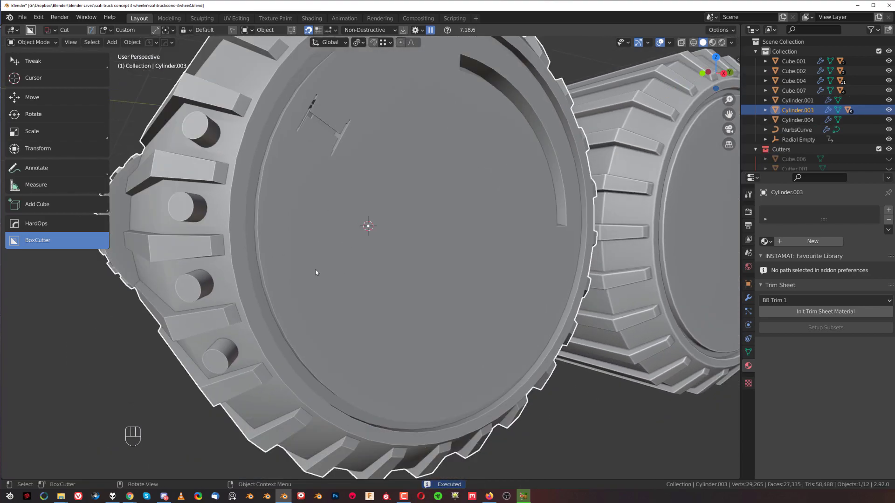
pyautogui.keyDown('ctrl'); pyautogui.click(319, 283); pyautogui.keyUp('ctrl')
pyautogui.scroll(-2, 357, 270)
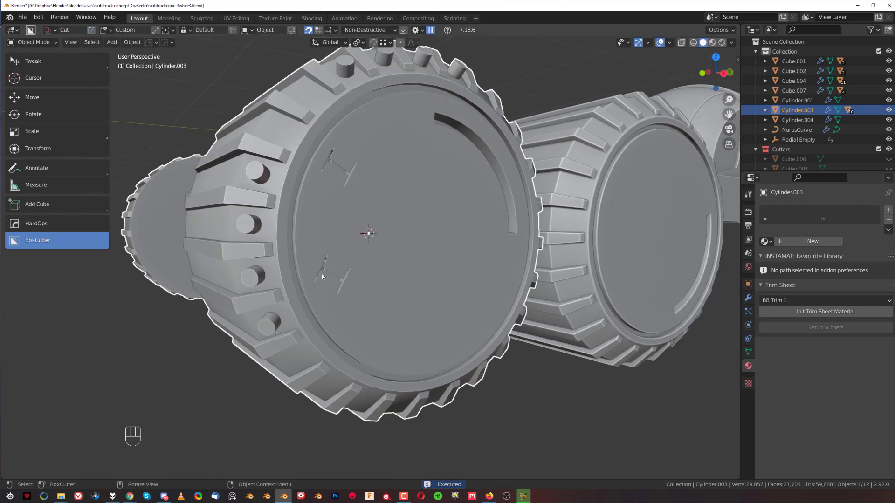
# Reveal the lower cut's boolean cutter on the wheel face with HOps Ever Scroll and rotate it 50° about the global X axis
pyautogui.scroll(2, 373, 281)
pyautogui.moveTo(374, 281); pyautogui.dragTo(398, 261, button='middle')
pyautogui.scroll(-2, 350, 276)
pyautogui.press('q')
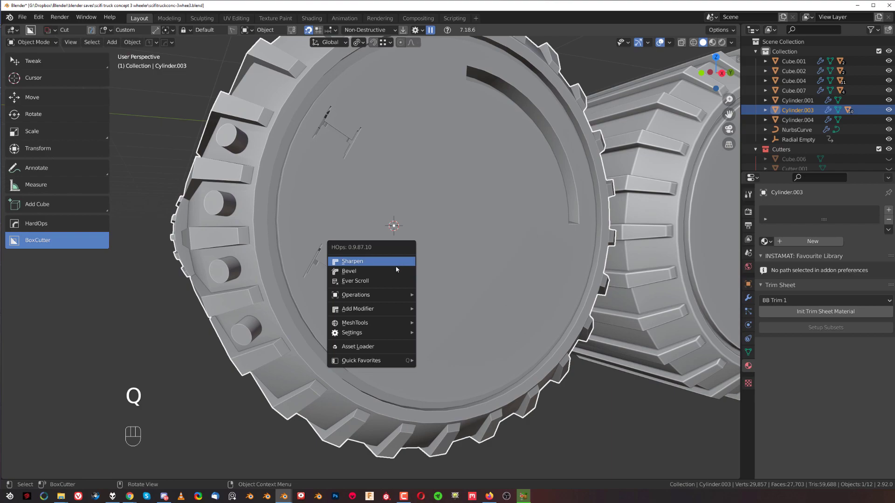
pyautogui.click(394, 281)
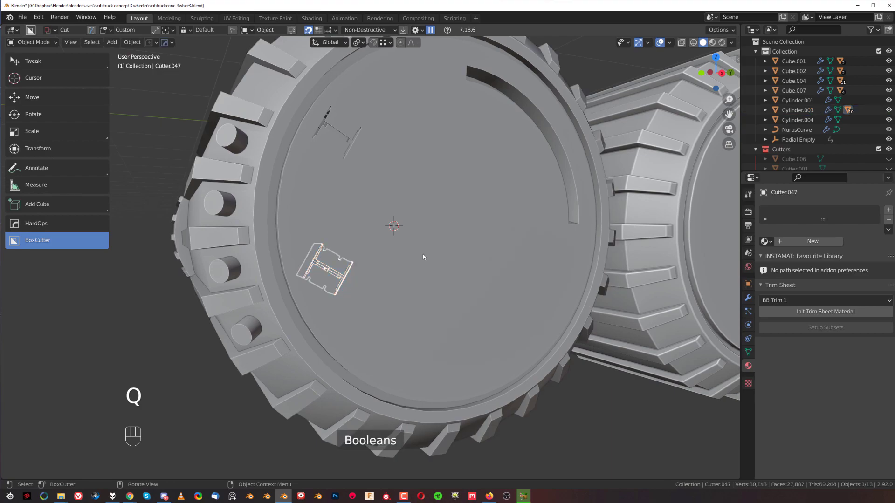
pyautogui.press('r')
pyautogui.press('x')
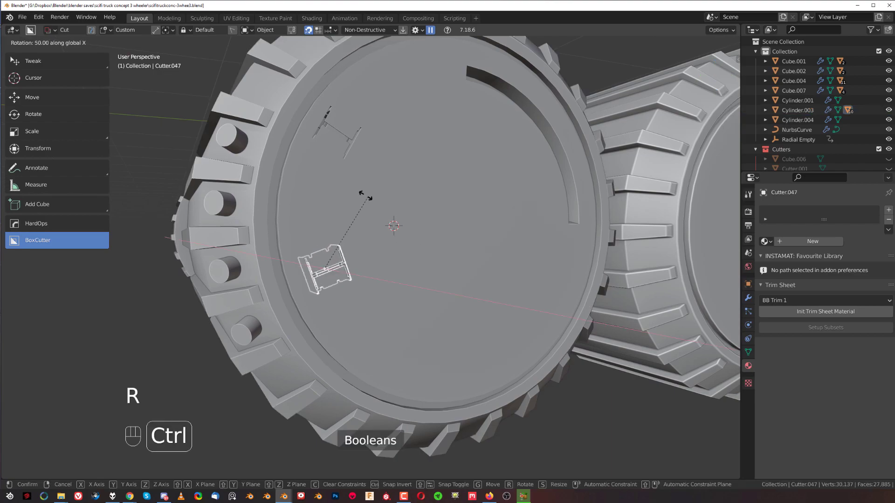
pyautogui.click(364, 202)
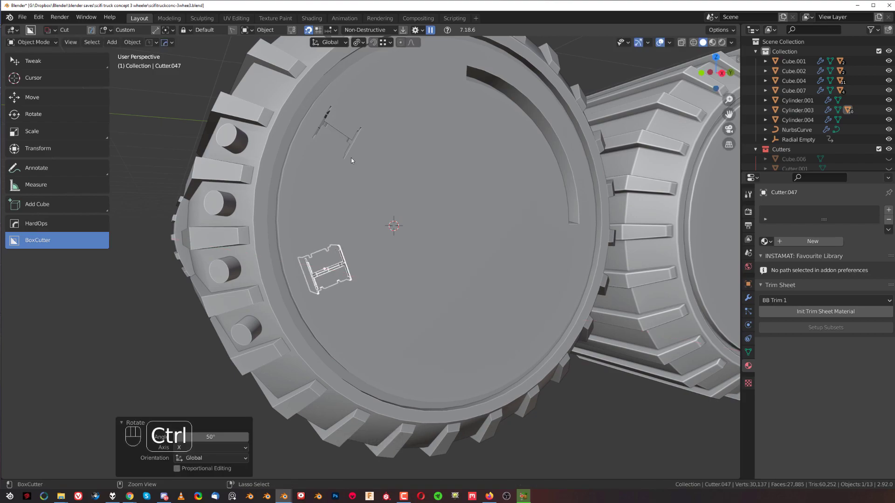
pyautogui.moveTo(412, 242); pyautogui.dragTo(169, 317, button='middle')
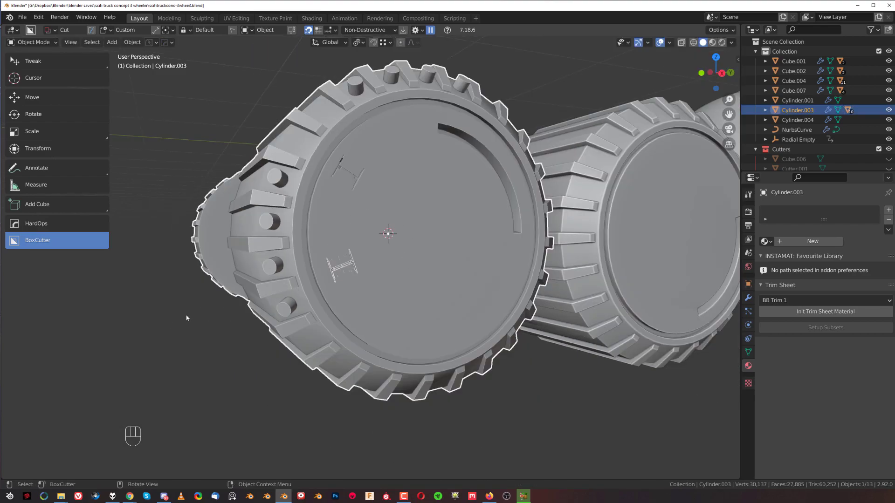
# Select the rotated cutter on the lower part of the wheel's side face and hide it
pyautogui.hotkey('shift', '2')
pyautogui.scroll(3, 289, 306)
pyautogui.moveTo(338, 286); pyautogui.dragTo(415, 292, button='middle')
pyautogui.hotkey('shift', '2')
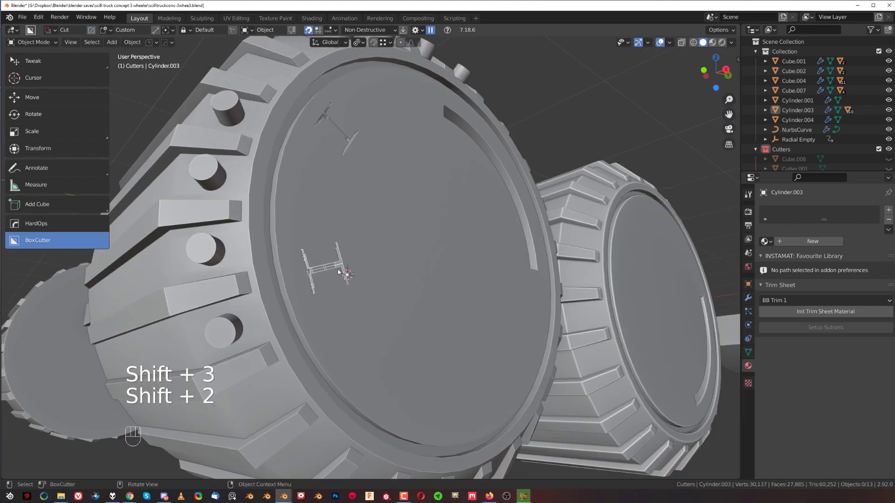
pyautogui.click(349, 260)
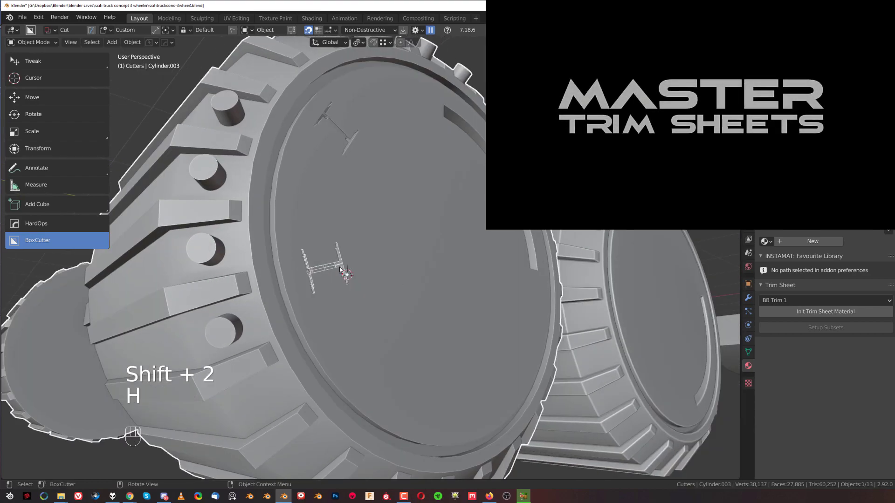
pyautogui.click(343, 266)
pyautogui.press('h')
# Examine the two custom cube cuts on the wheel's flat side face up close and from several angles
pyautogui.scroll(-3, 359, 279)
pyautogui.moveTo(380, 275); pyautogui.dragTo(356, 279, button='middle')
pyautogui.scroll(3, 360, 253)
pyautogui.keyDown('shift'); pyautogui.moveTo(355, 280); pyautogui.dragTo(390, 368, button='middle'); pyautogui.keyUp('shift')
pyautogui.scroll(5, 357, 279)
pyautogui.moveTo(357, 284); pyautogui.dragTo(432, 266, button='middle')
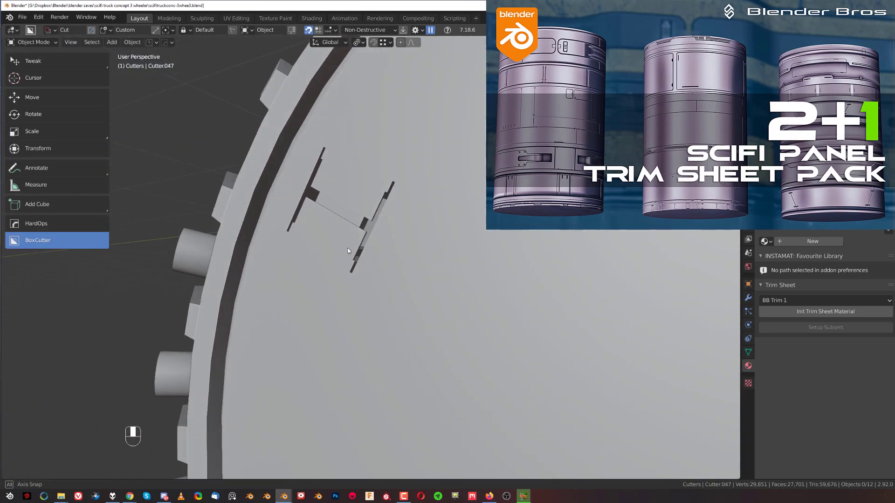
pyautogui.scroll(-4, 410, 291)
pyautogui.keyDown('shift'); pyautogui.moveTo(385, 317); pyautogui.dragTo(465, 183, button='middle'); pyautogui.keyUp('shift')
pyautogui.scroll(-4, 387, 178)
pyautogui.scroll(4, 411, 305)
pyautogui.scroll(-5, 465, 186)
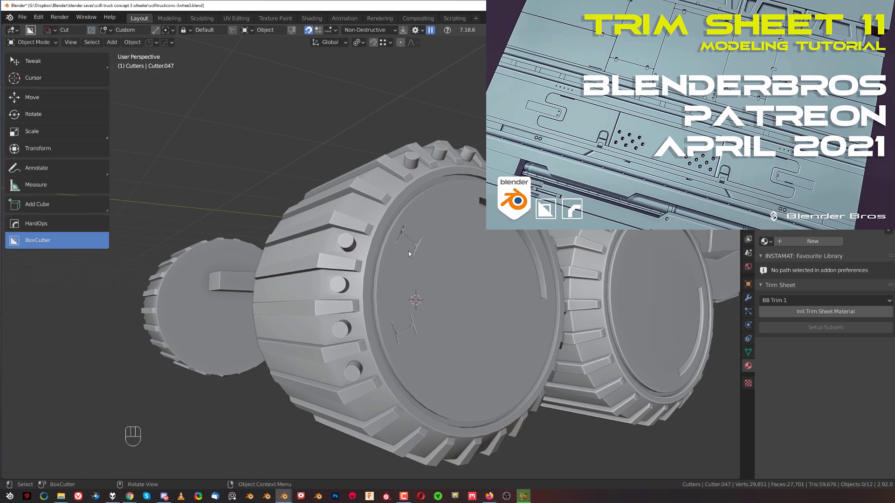
pyautogui.scroll(3, 468, 233)
pyautogui.scroll(-3, 468, 232)
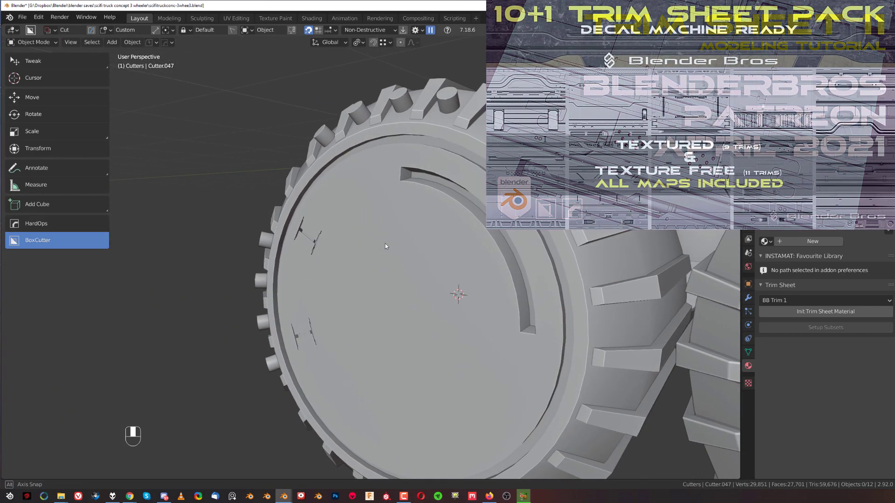